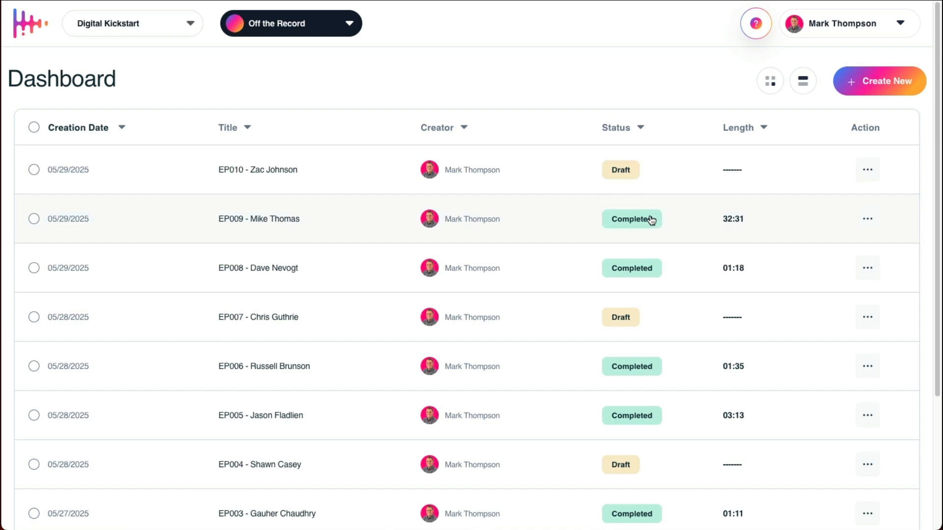
Step: Examine the newest project's available actions, the workspace list and the podcast list on the dashboard
{"action": "left_click", "coordinate": [869, 172]}
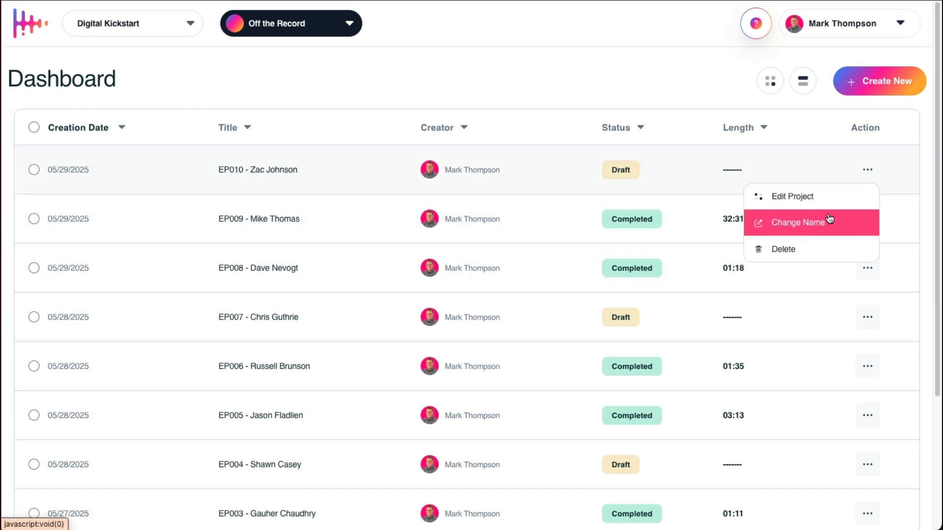
{"action": "left_click", "coordinate": [867, 176]}
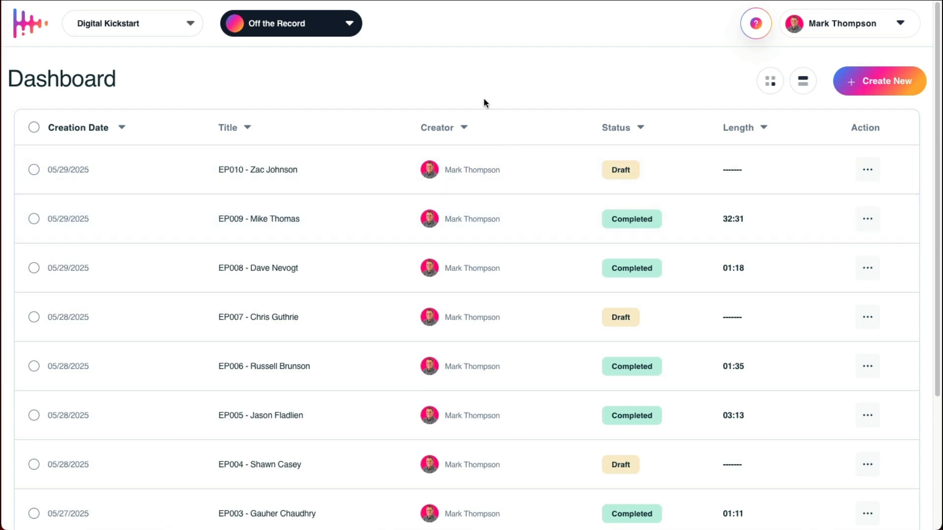
{"action": "left_click", "coordinate": [193, 29]}
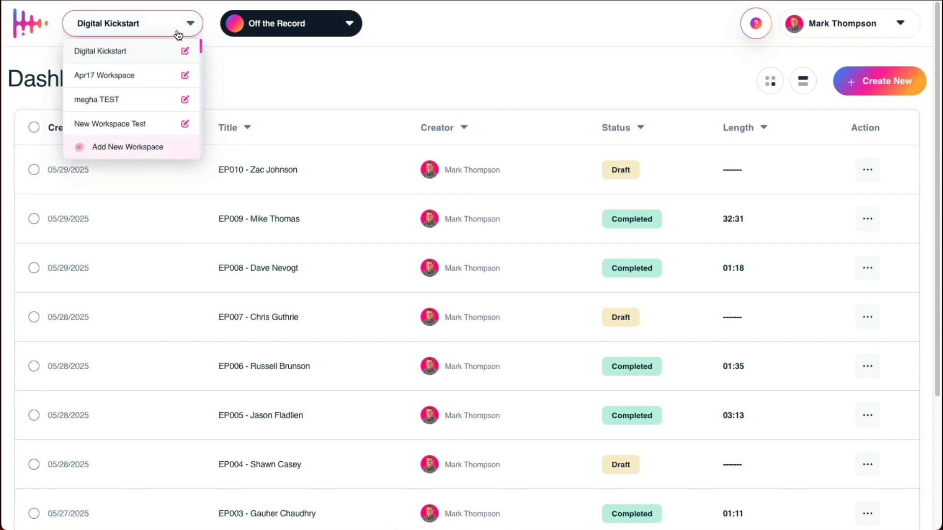
{"action": "left_click", "coordinate": [182, 30]}
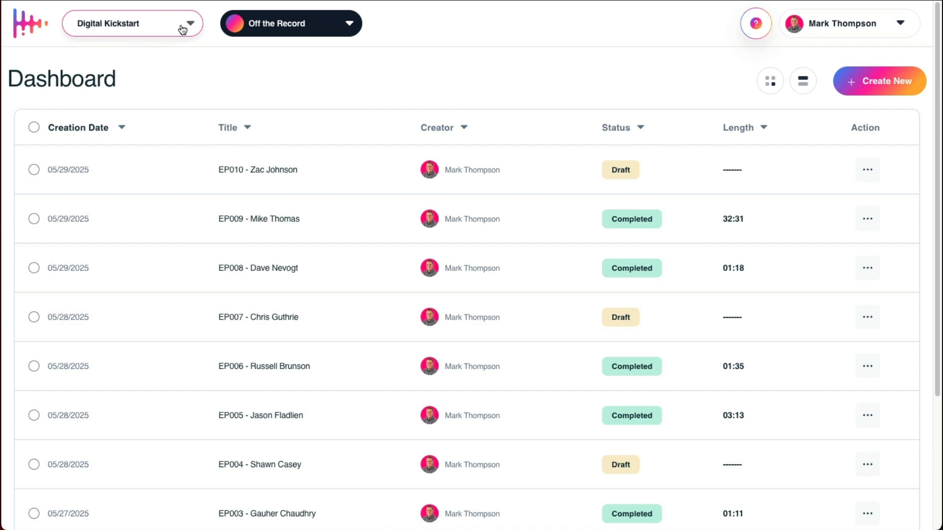
{"action": "left_click", "coordinate": [182, 30]}
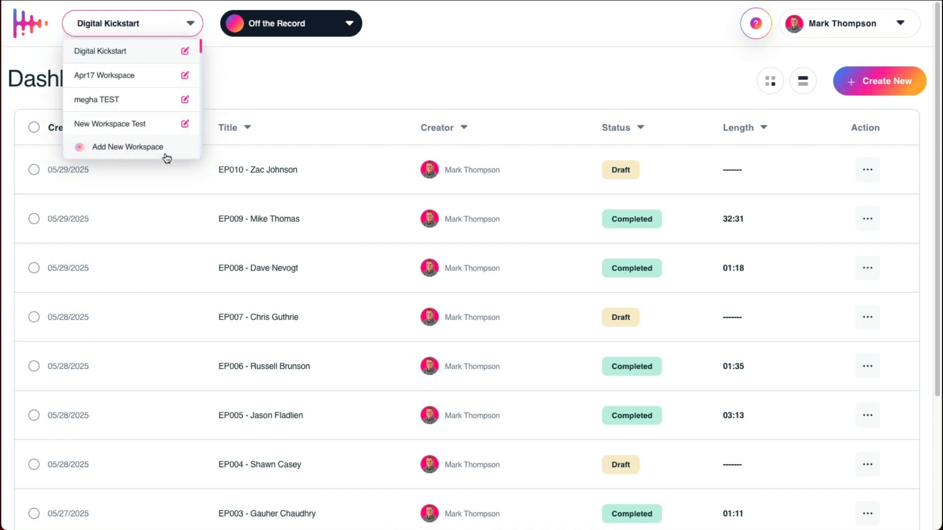
{"action": "left_click", "coordinate": [190, 32]}
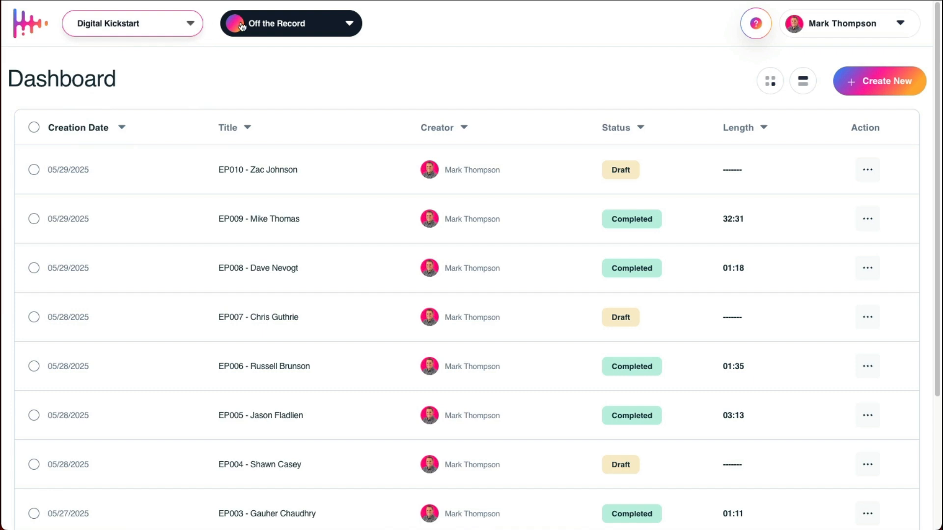
{"action": "left_click", "coordinate": [309, 28]}
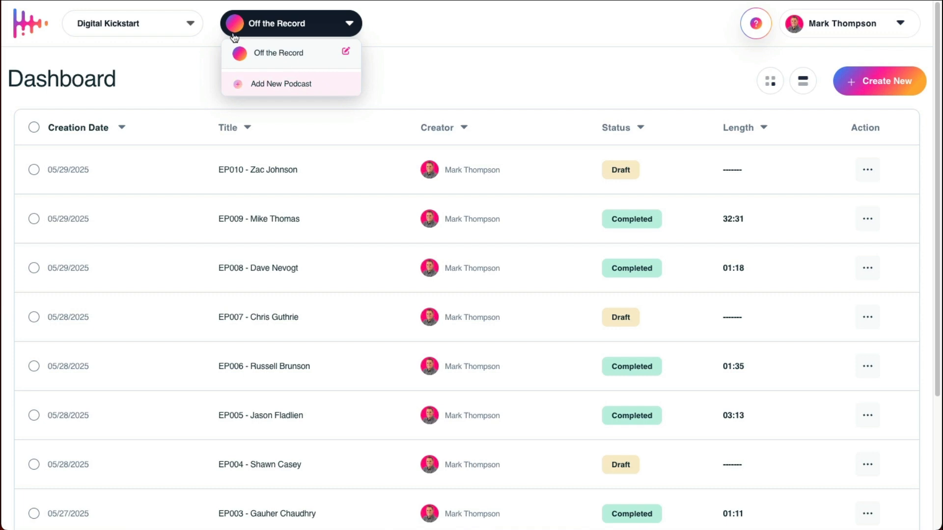
{"action": "left_click", "coordinate": [185, 26]}
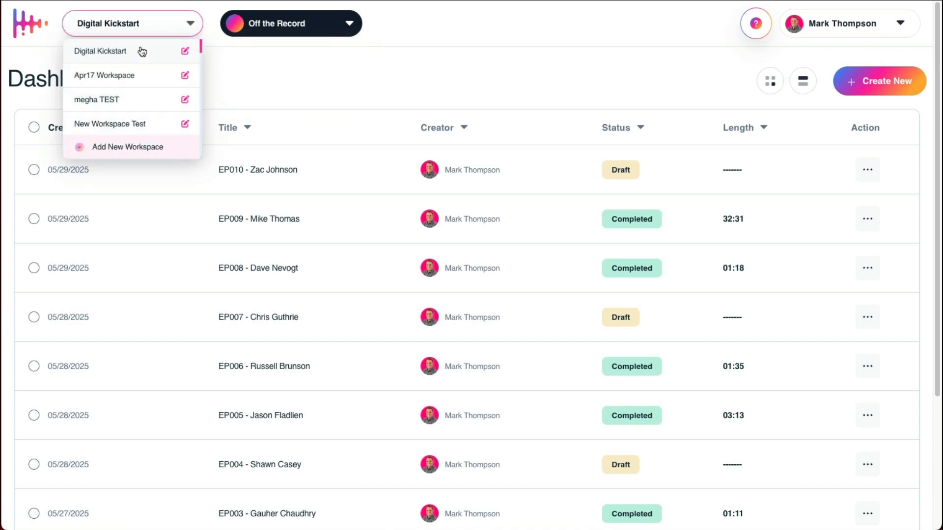
{"action": "left_click", "coordinate": [190, 24]}
{"action": "left_click", "coordinate": [349, 25]}
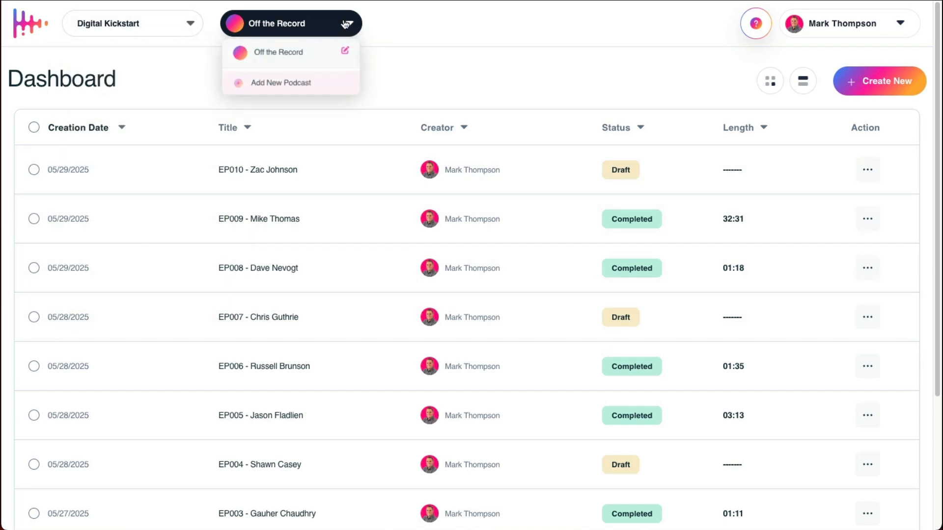
{"action": "left_click", "coordinate": [568, 335]}
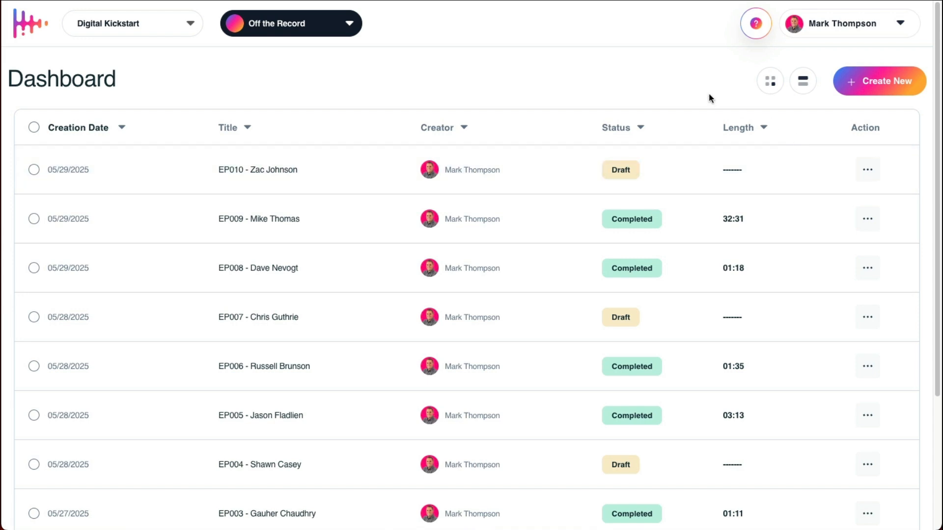
Step: Create a new AudGram named EP011 and continue to its wizard
{"action": "left_click", "coordinate": [868, 90]}
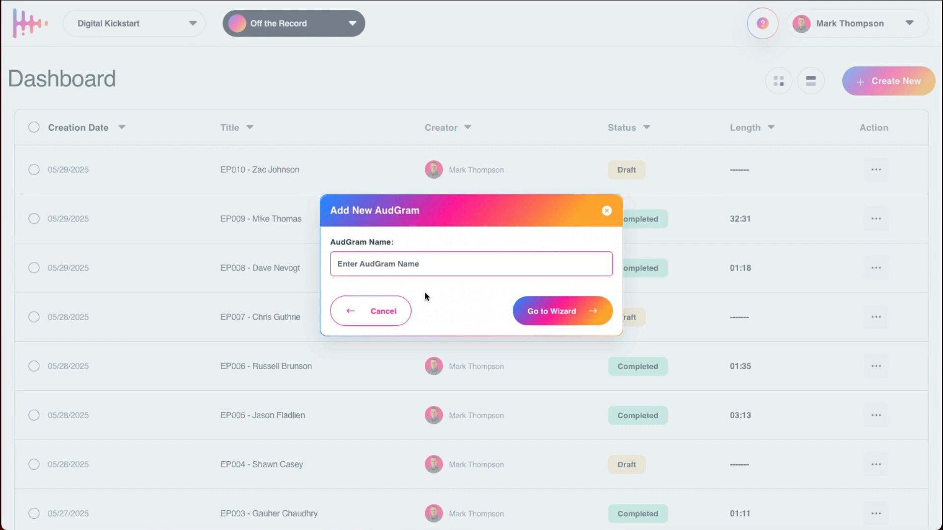
{"action": "left_click", "coordinate": [428, 268]}
{"action": "type", "text": "EP011"}
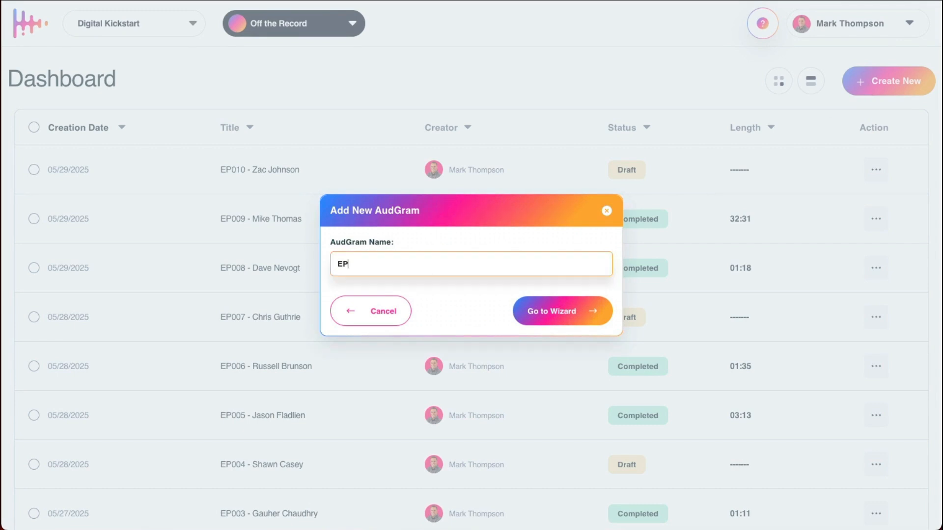
{"action": "left_click", "coordinate": [537, 322]}
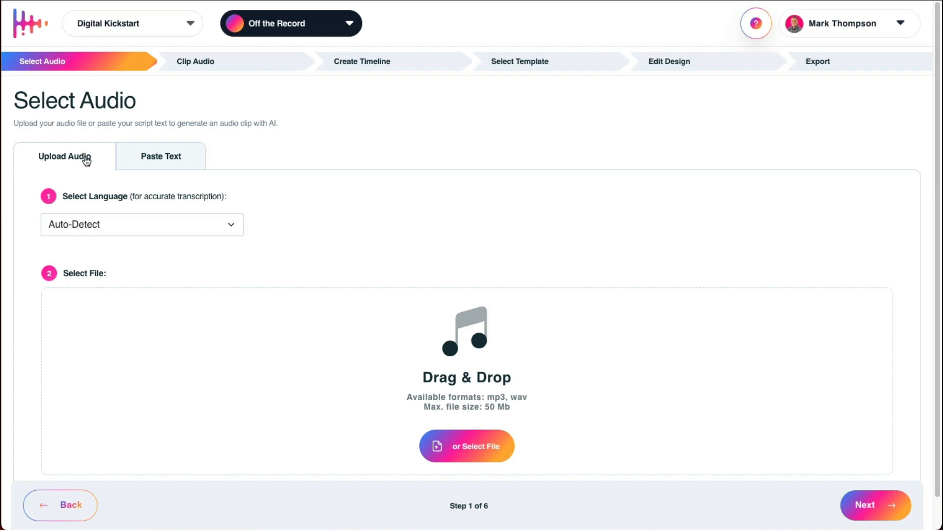
Step: Look over the audio upload and text script options for supplying the episode's audio
{"action": "left_click", "coordinate": [191, 166]}
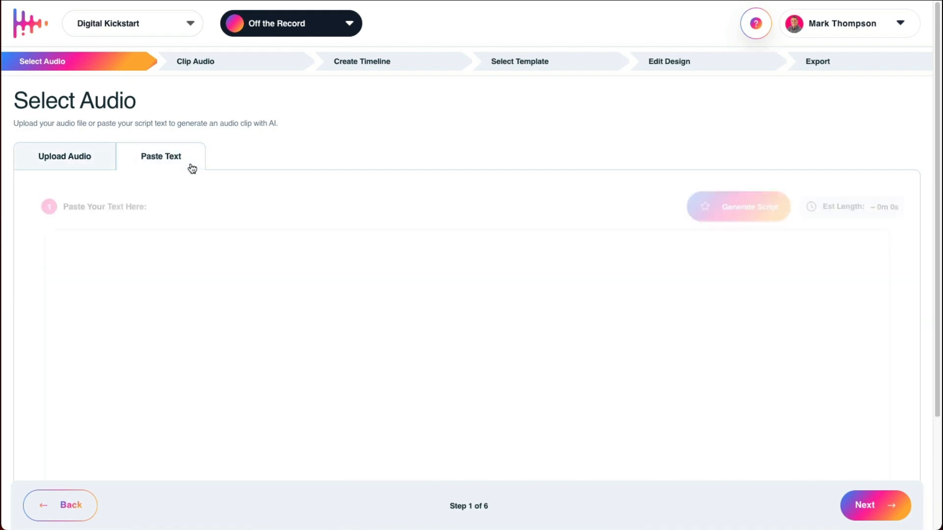
{"action": "left_click", "coordinate": [96, 160]}
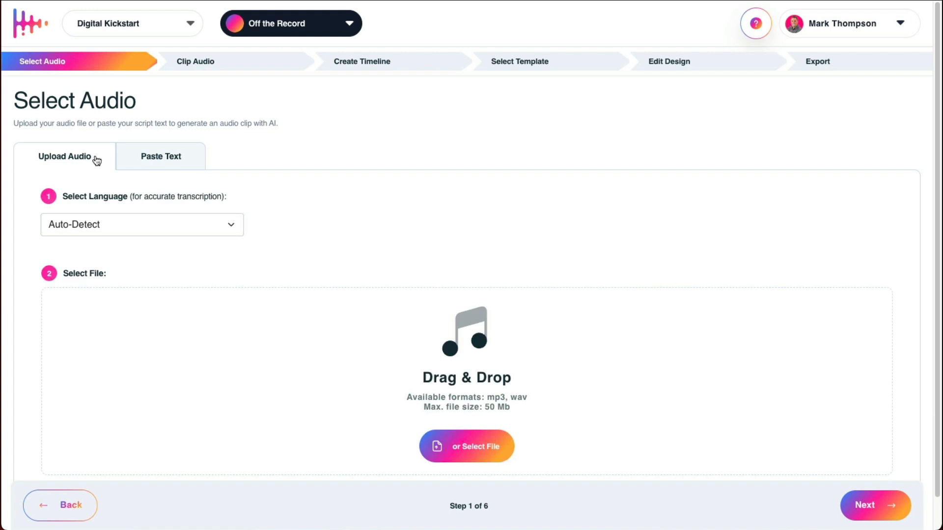
{"action": "scroll", "coordinate": [340, 235], "scroll_direction": "down", "scroll_amount": 1}
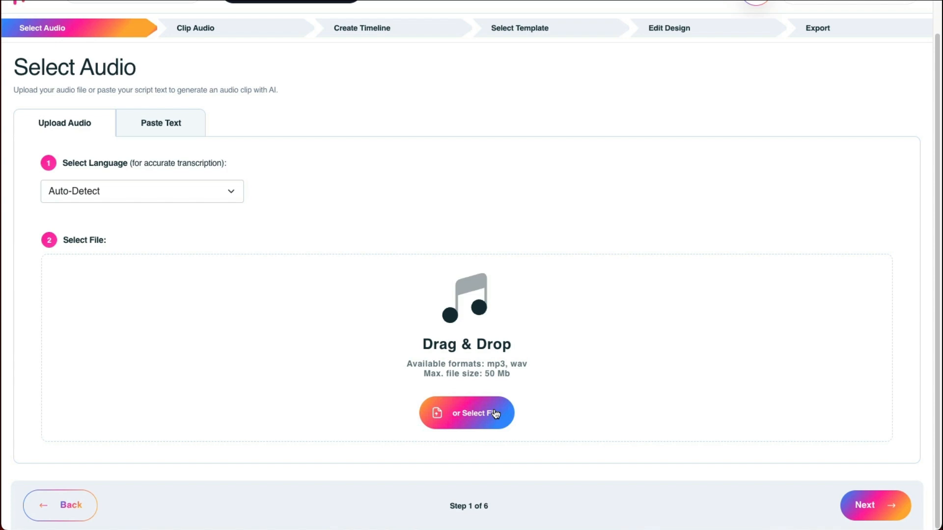
{"action": "left_click", "coordinate": [189, 128]}
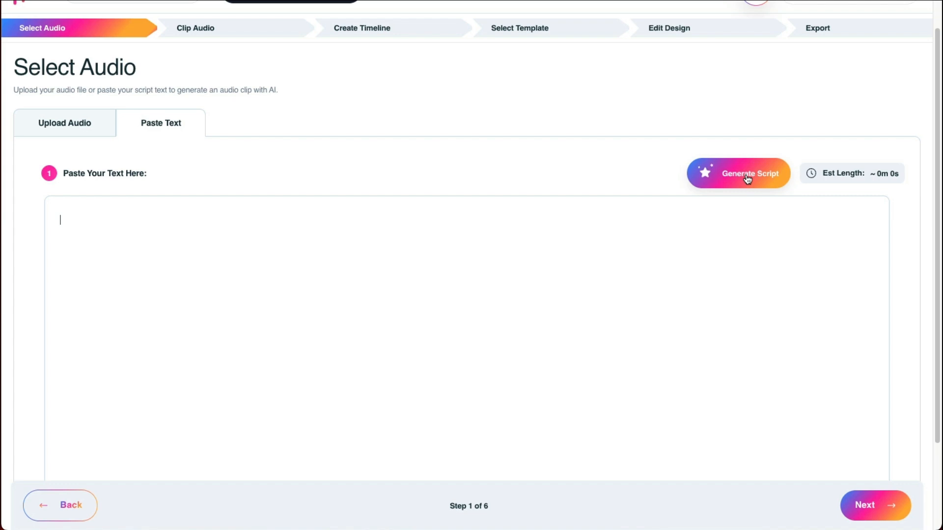
{"action": "left_click", "coordinate": [81, 134]}
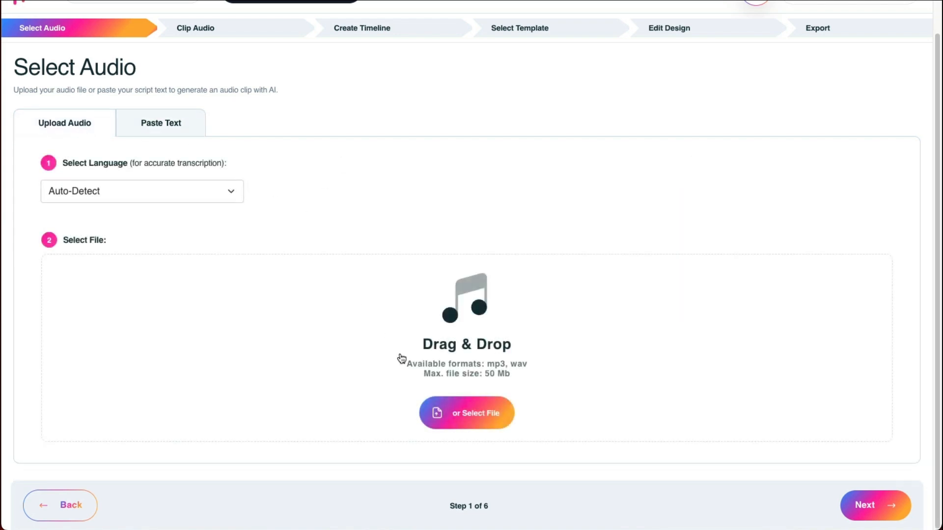
Step: Upload sample-audio.mp3 from the Desktop as the project's audio and continue to audio clipping
{"action": "left_click", "coordinate": [463, 412]}
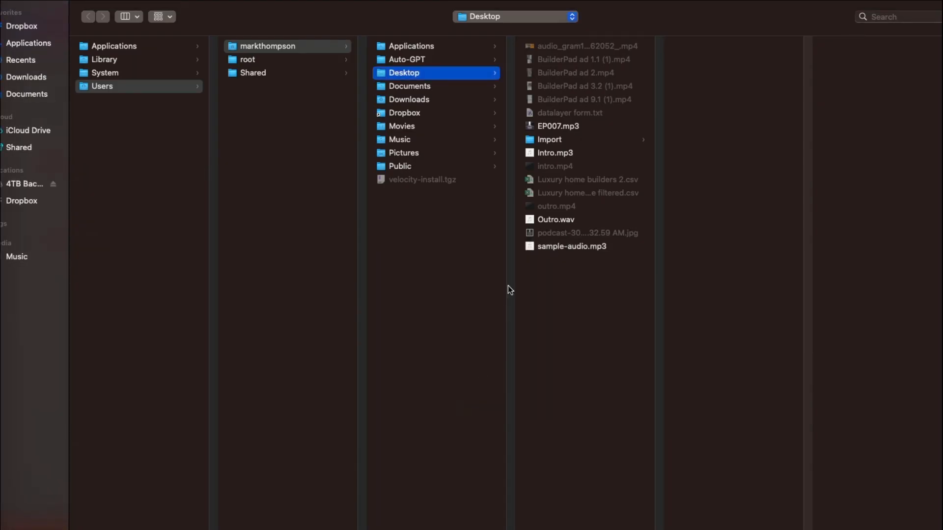
{"action": "double_click", "coordinate": [550, 246]}
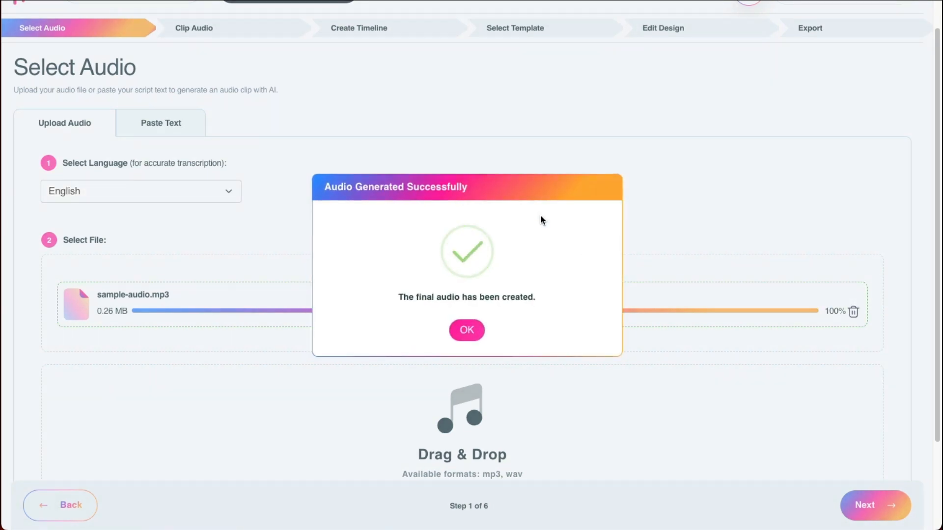
{"action": "left_click", "coordinate": [465, 330]}
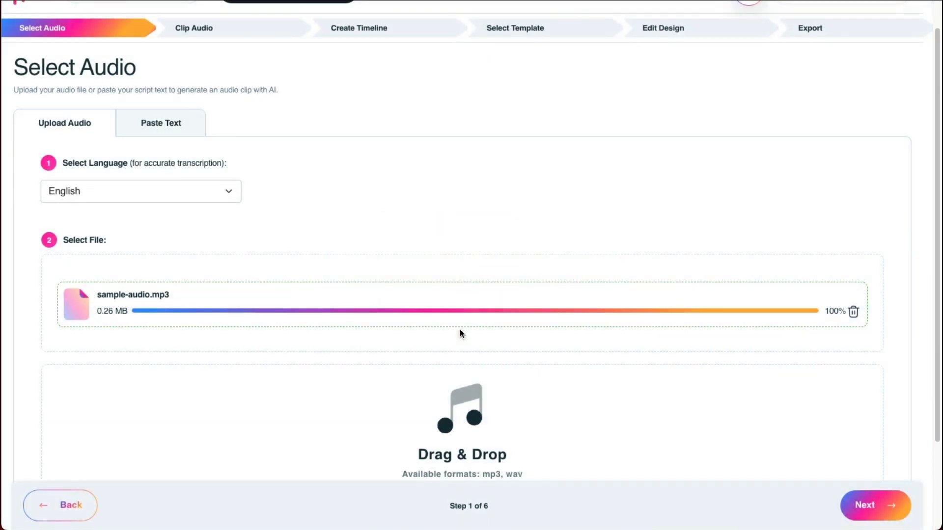
{"action": "left_click", "coordinate": [885, 505]}
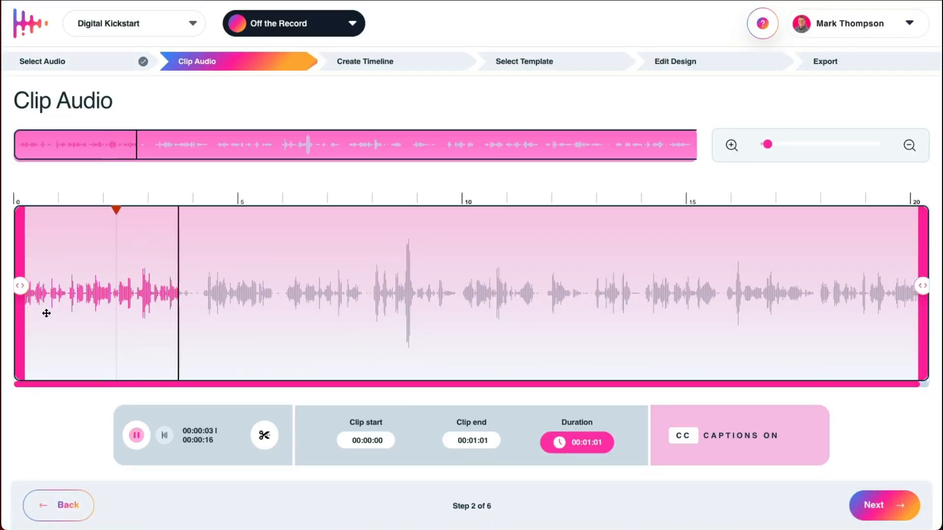
Step: Pause the playback and set the audio clip to run from 00:00:00 to 00:00:20
{"action": "key", "text": "space"}
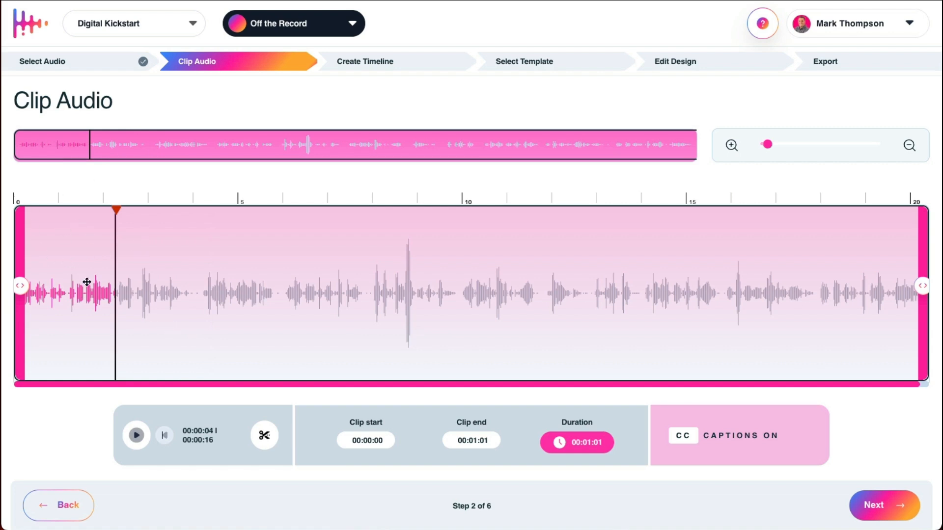
{"action": "left_click_drag", "start_coordinate": [118, 218], "coordinate": [18, 223]}
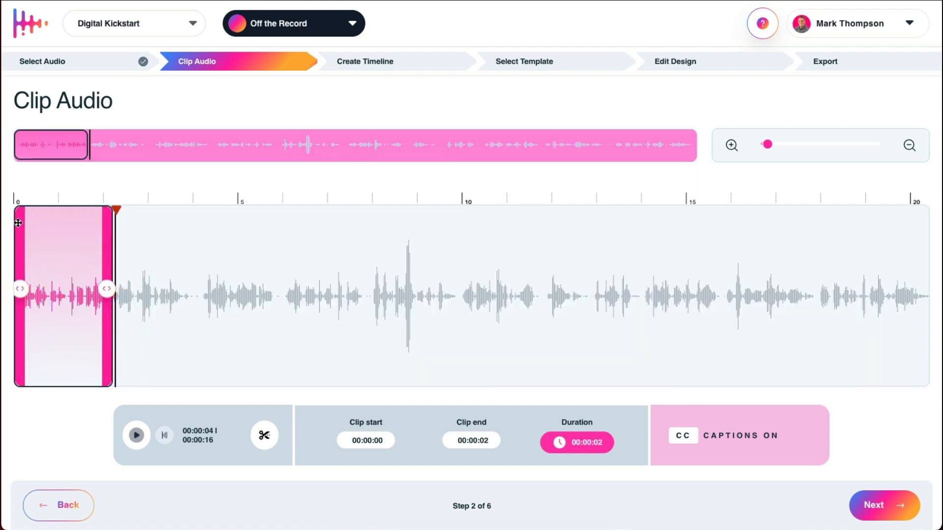
{"action": "left_click_drag", "start_coordinate": [113, 284], "coordinate": [402, 287]}
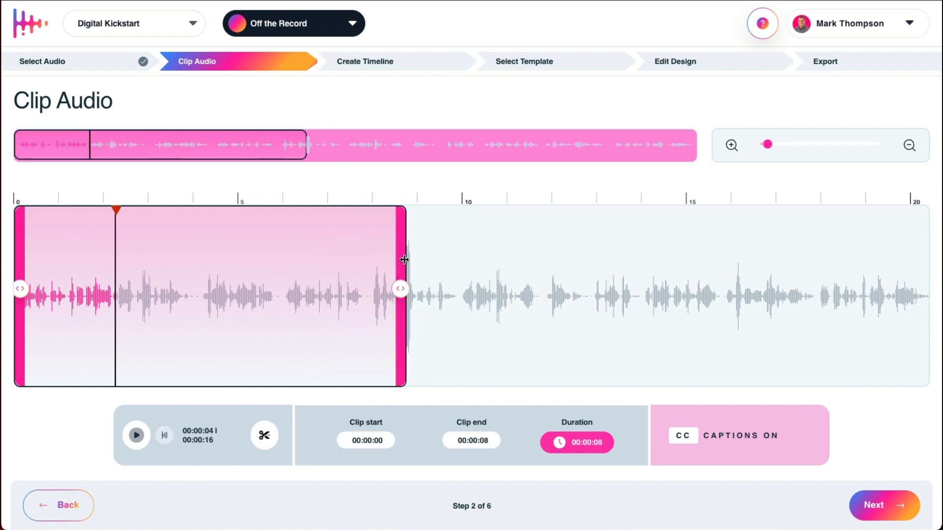
{"action": "mouse_move", "coordinate": [404, 259]}
{"action": "left_click_drag", "start_coordinate": [407, 288], "coordinate": [922, 286]}
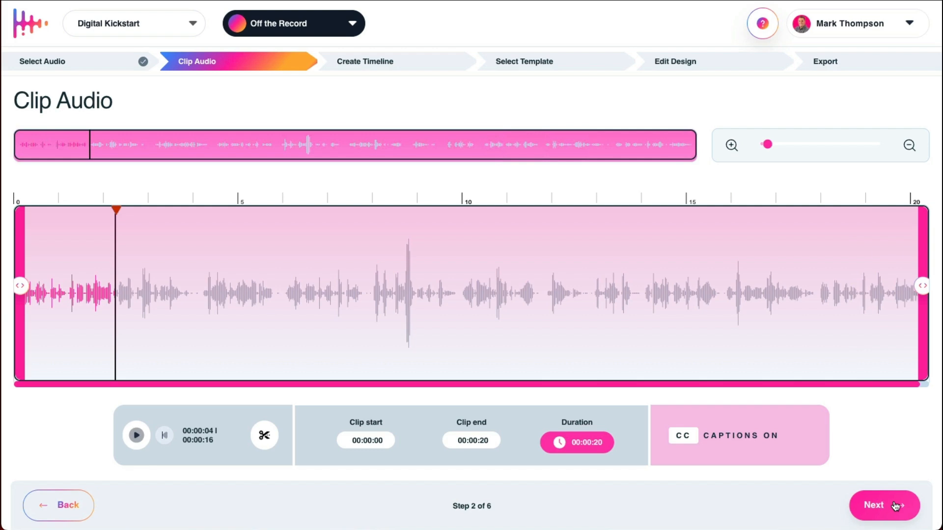
Step: Continue to timeline creation and select the full generated caption text for review
{"action": "left_click", "coordinate": [867, 503]}
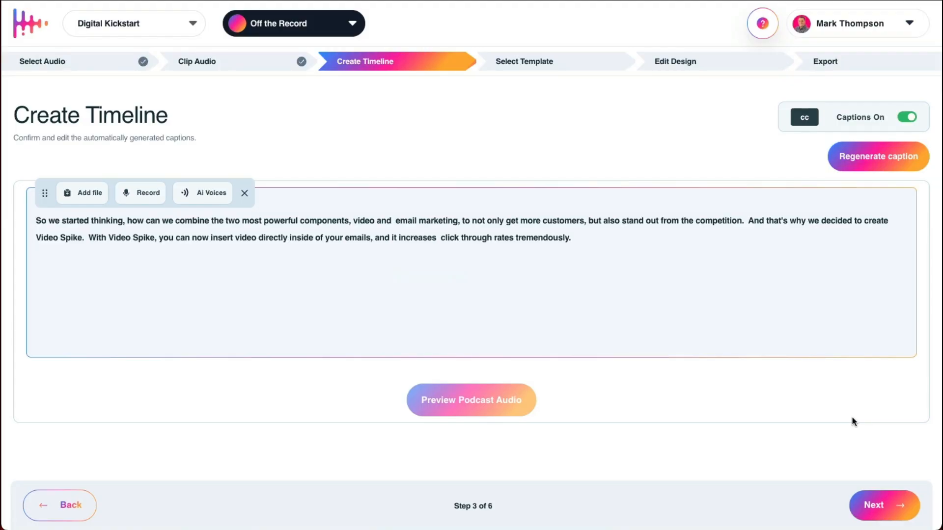
{"action": "left_click_drag", "start_coordinate": [609, 240], "coordinate": [578, 249]}
{"action": "left_click", "coordinate": [39, 227]}
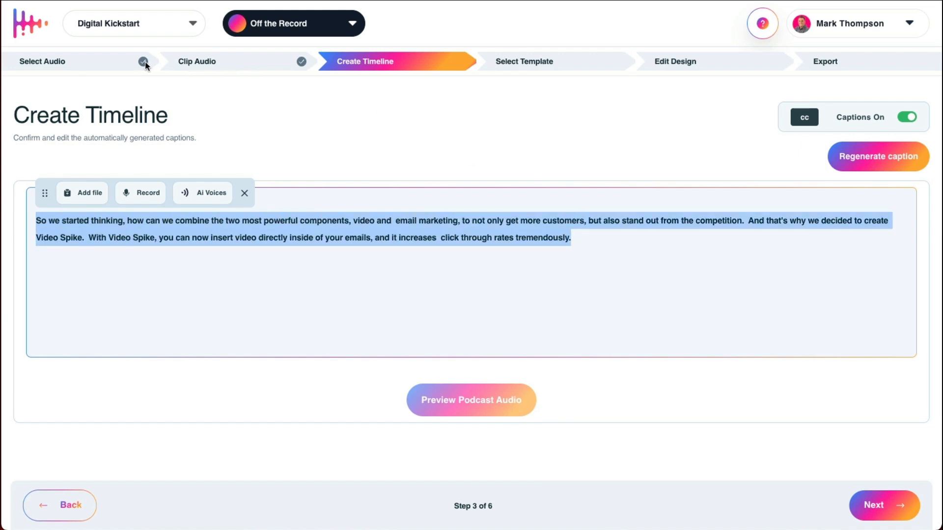
Step: Return to the dashboard, create another AudGram with an episode name and continue to its wizard
{"action": "left_click", "coordinate": [36, 27]}
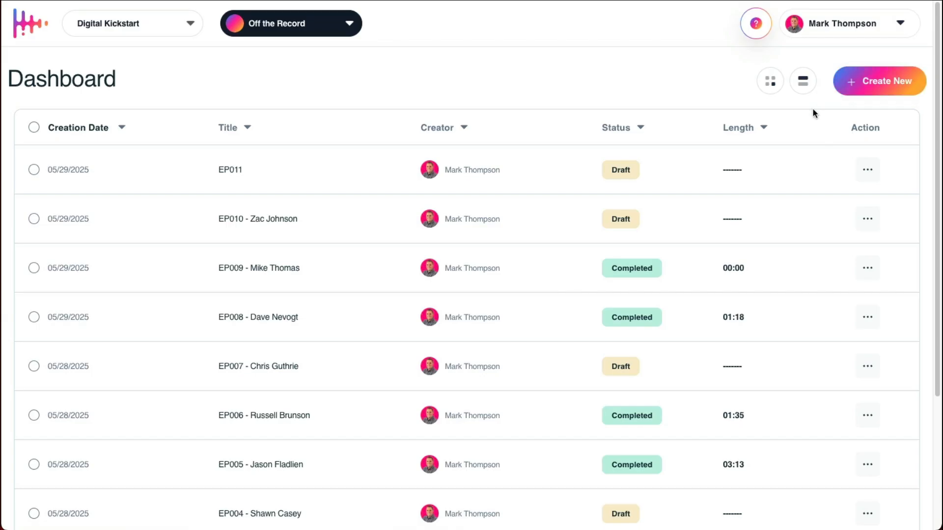
{"action": "left_click", "coordinate": [860, 86]}
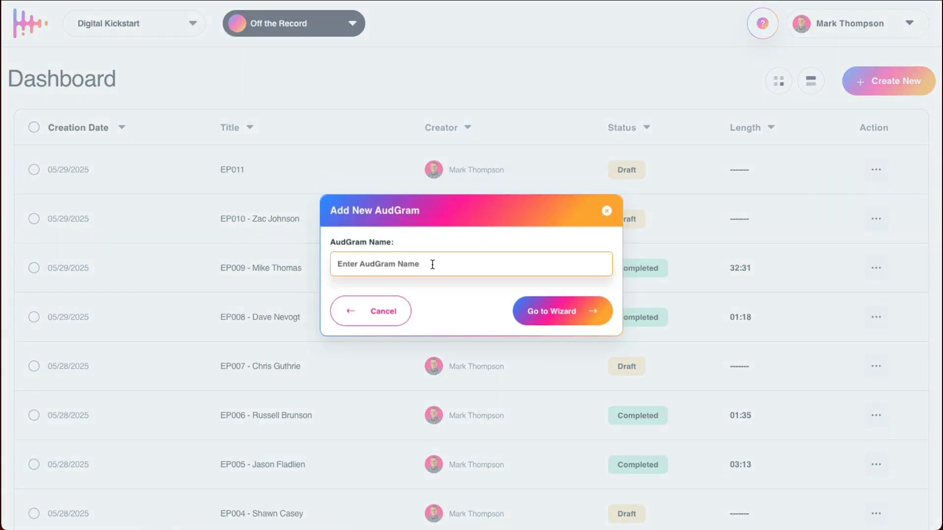
{"action": "type", "text": "EP11b"}
{"action": "left_click", "coordinate": [572, 311]}
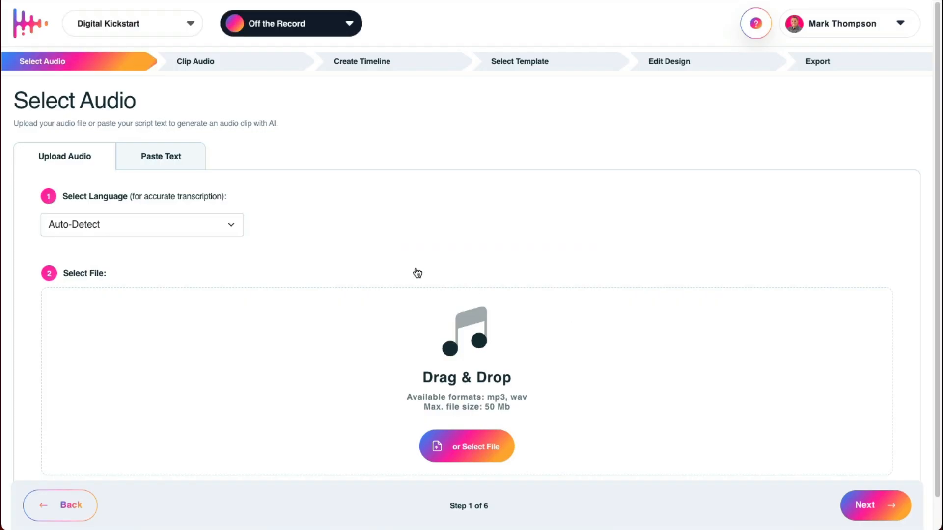
Step: Generate a text script with the prompt "Write a 30-second script for an audiogram giving 1 quick tip on improving email open rates."
{"action": "left_click", "coordinate": [182, 157]}
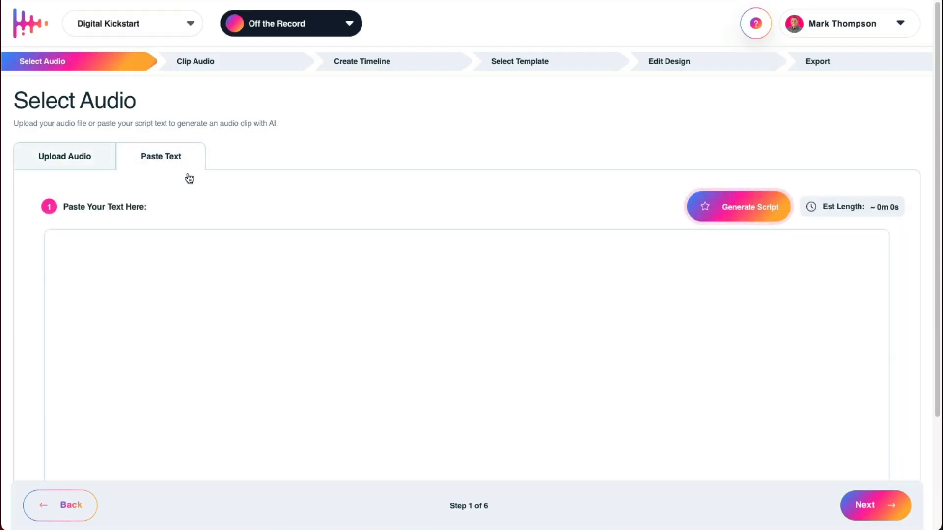
{"action": "left_click", "coordinate": [741, 206]}
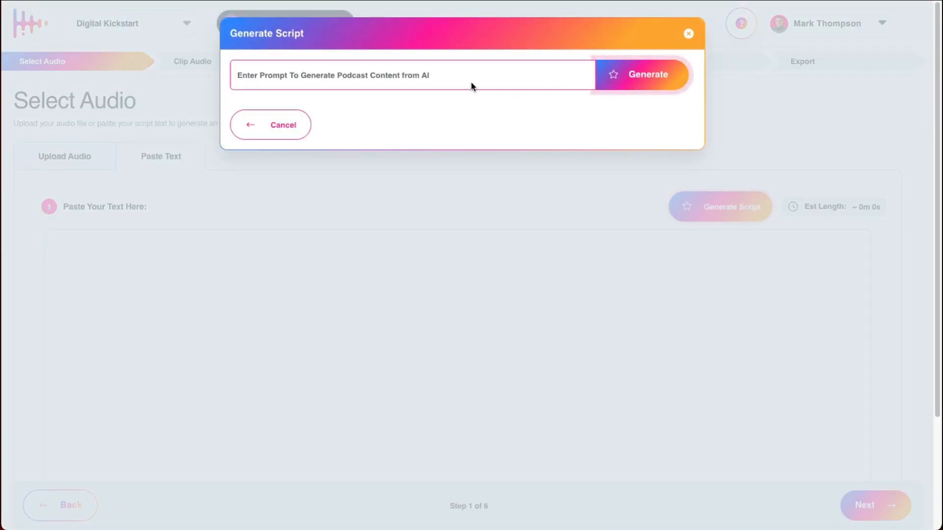
{"action": "left_click", "coordinate": [442, 75]}
{"action": "type", "text": "Write a 30-second script for an audiogram giving 1 quick tip on improving email open rates."}
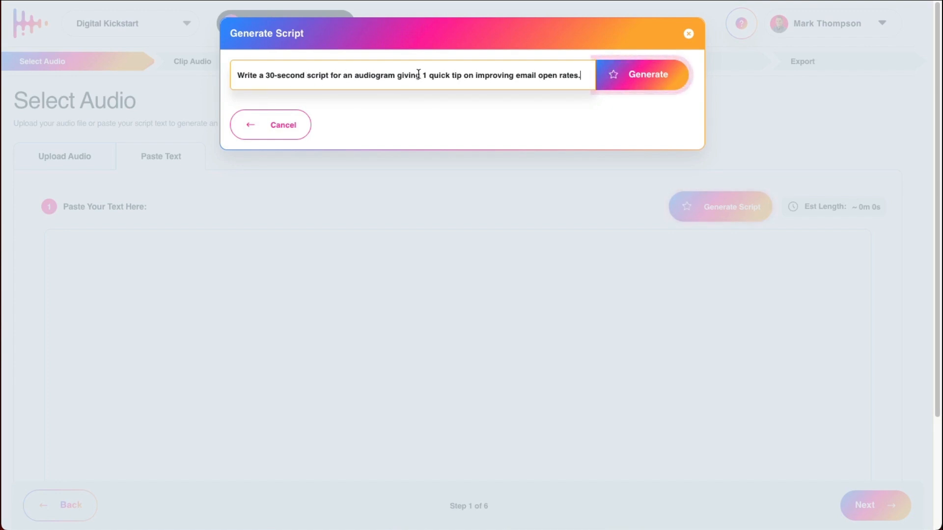
{"action": "left_click_drag", "start_coordinate": [422, 75], "coordinate": [590, 77]}
{"action": "left_click", "coordinate": [590, 77]}
{"action": "left_click", "coordinate": [612, 87]}
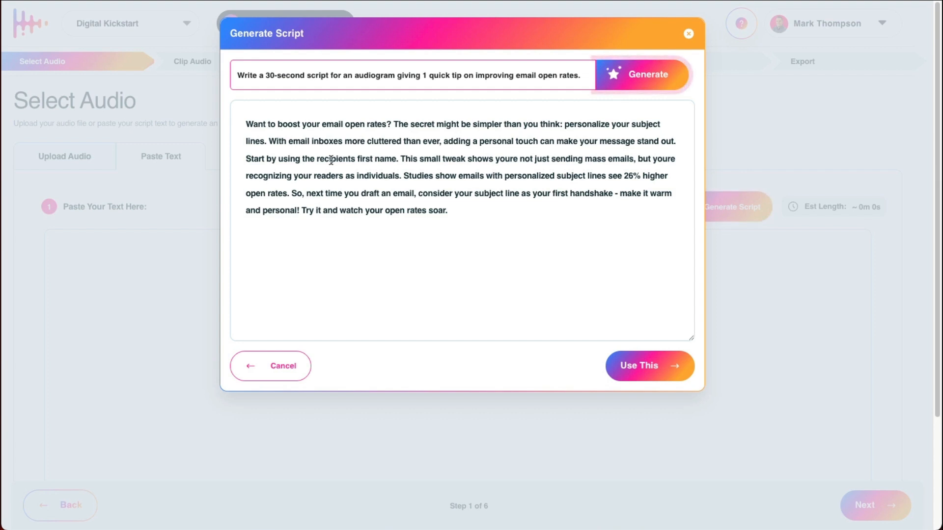
Step: Review the generated email open rates script and use it as the audiogram text
{"action": "left_click_drag", "start_coordinate": [468, 213], "coordinate": [239, 123]}
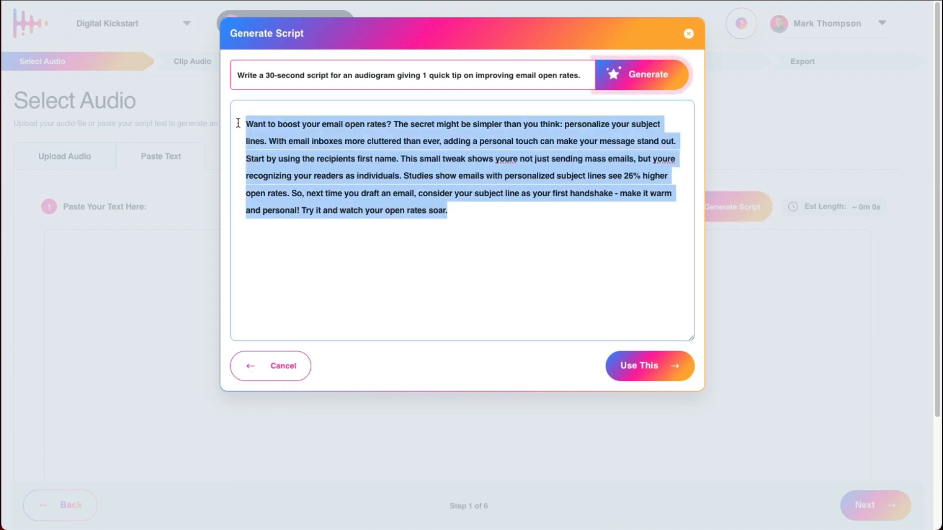
{"action": "left_click", "coordinate": [247, 123]}
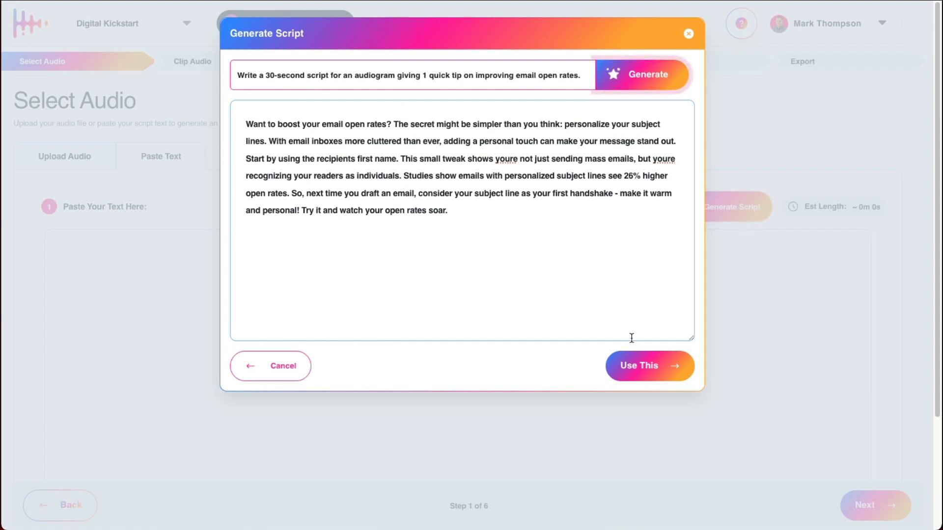
{"action": "left_click", "coordinate": [648, 364]}
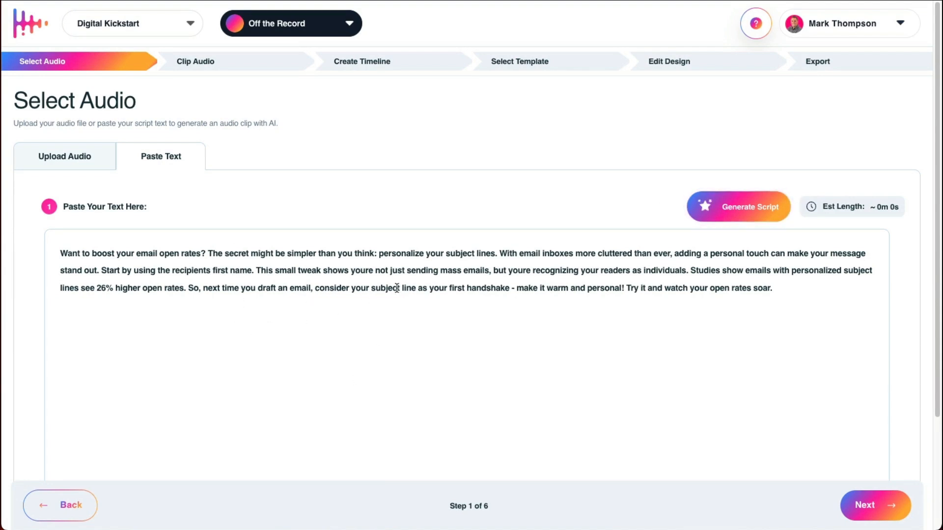
Step: Play the sample voices of the artists Jenny, William and Eric in the main voiceover artist list
{"action": "scroll", "coordinate": [813, 415], "scroll_direction": "down", "scroll_amount": 2}
{"action": "scroll", "coordinate": [813, 415], "scroll_direction": "down", "scroll_amount": 1}
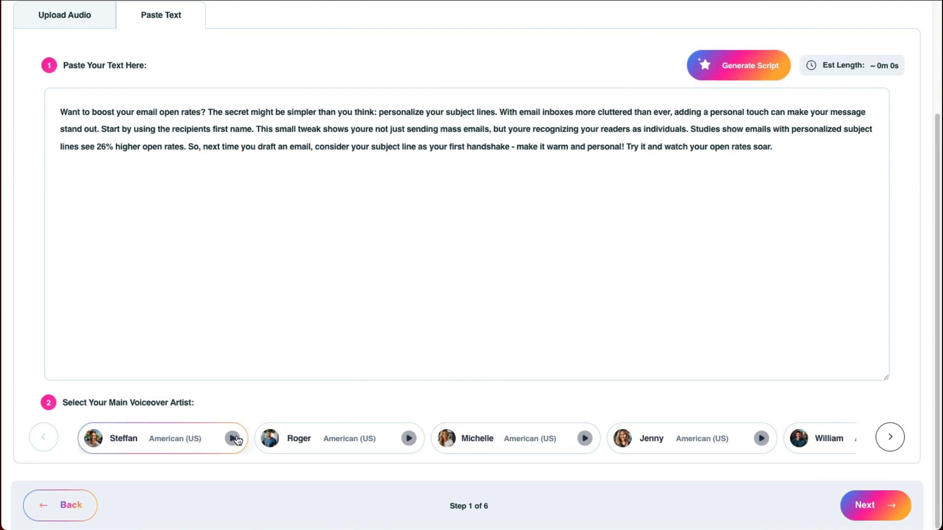
{"action": "left_click", "coordinate": [895, 438]}
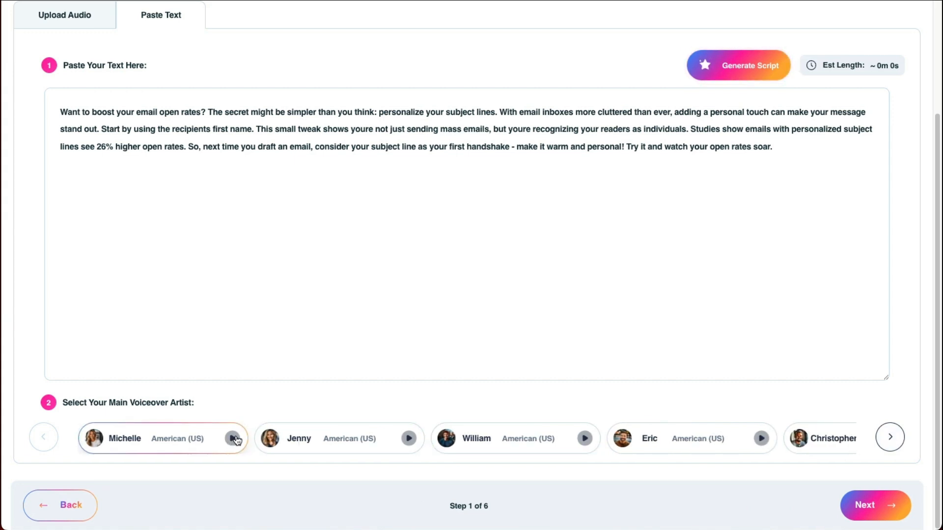
{"action": "left_click", "coordinate": [409, 439]}
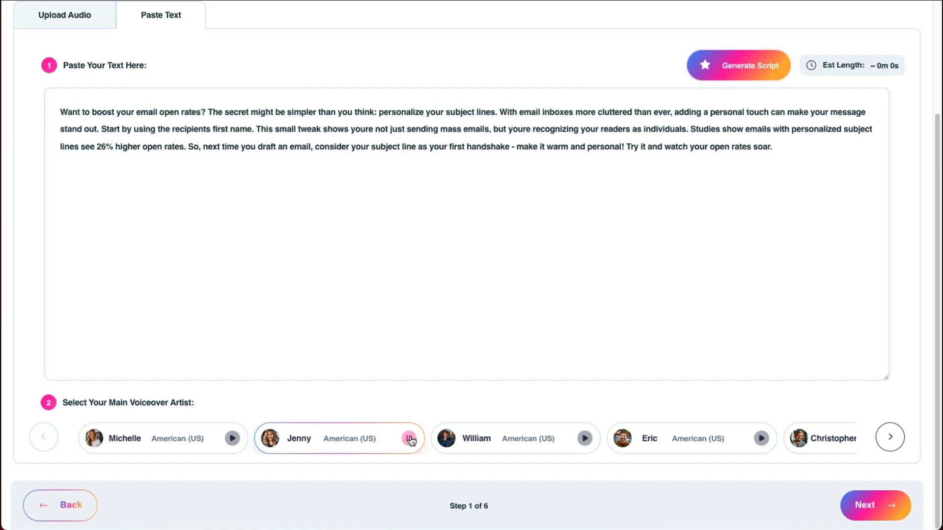
{"action": "left_click", "coordinate": [589, 439]}
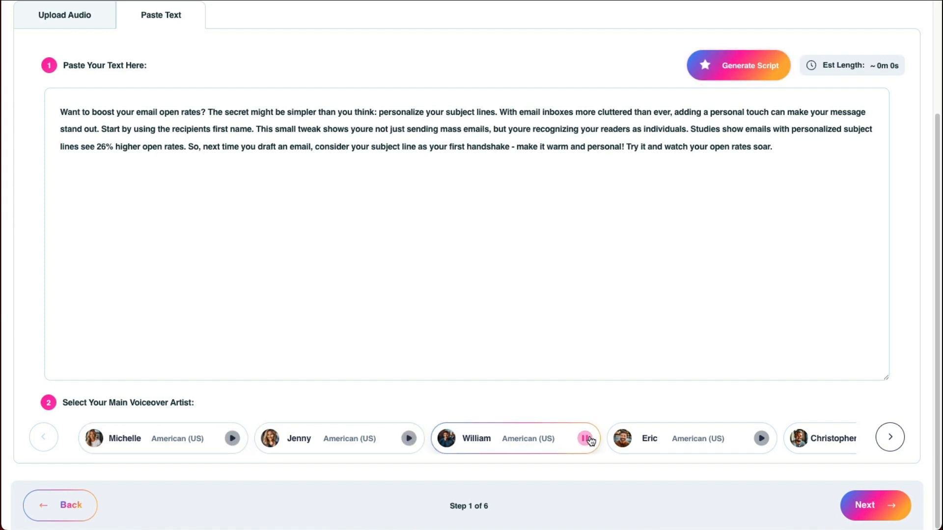
{"action": "left_click", "coordinate": [762, 439]}
Step: Browse the remaining main voiceover artists and play Robert's sample voice
{"action": "left_click", "coordinate": [889, 438]}
{"action": "left_click", "coordinate": [889, 438]}
{"action": "left_click", "coordinate": [888, 438]}
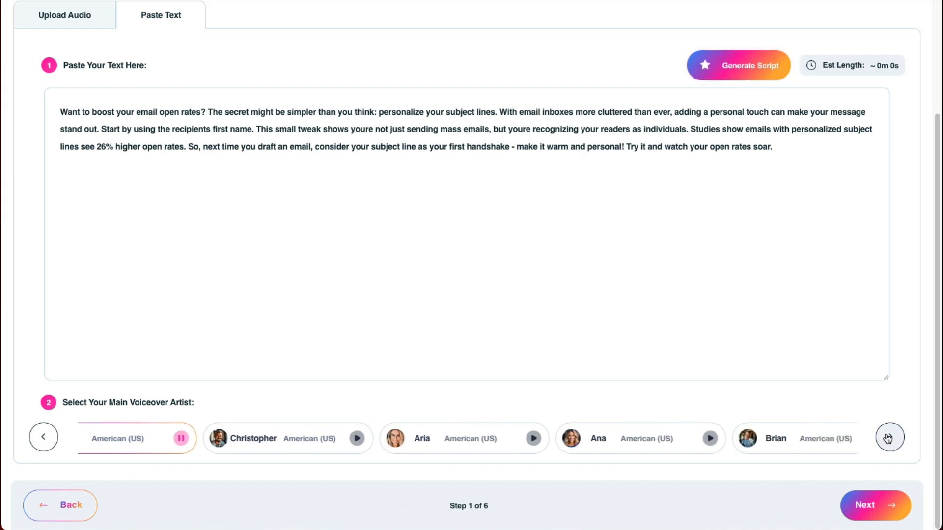
{"action": "left_click", "coordinate": [888, 438]}
{"action": "left_click", "coordinate": [889, 438]}
{"action": "left_click", "coordinate": [889, 438]}
{"action": "left_click", "coordinate": [888, 438]}
{"action": "left_click", "coordinate": [888, 438]}
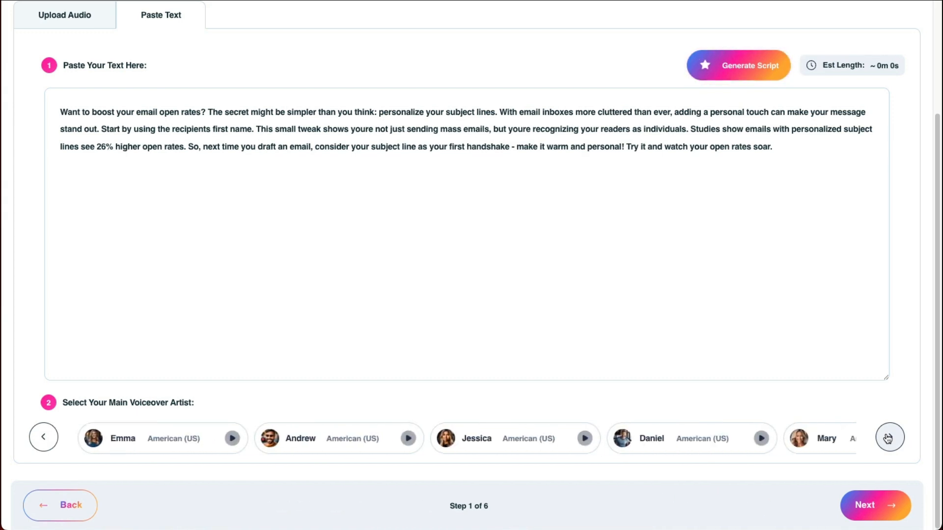
{"action": "left_click", "coordinate": [889, 438]}
{"action": "left_click", "coordinate": [889, 438]}
{"action": "left_click", "coordinate": [762, 439]}
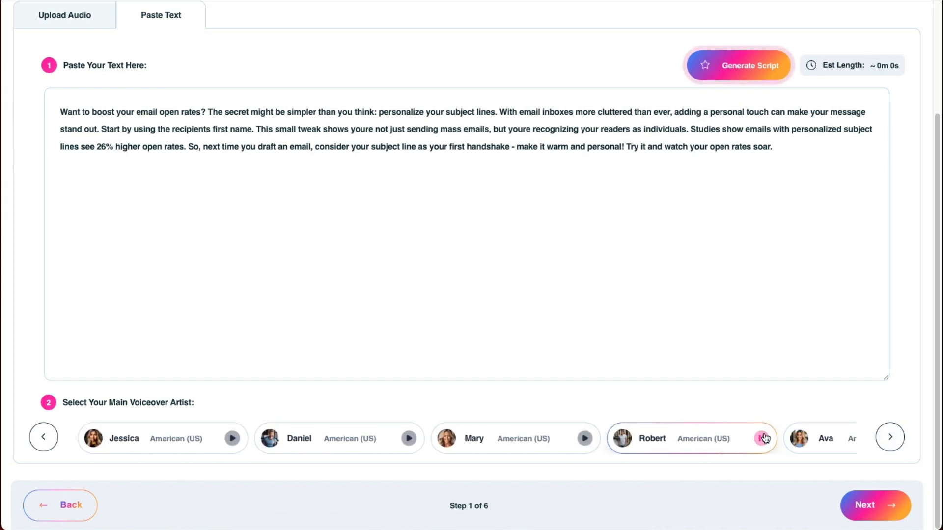
{"action": "left_click", "coordinate": [888, 438]}
{"action": "left_click", "coordinate": [888, 438]}
Step: Choose Roger, American (US), as the main voiceover artist and continue to audio clipping
{"action": "left_click", "coordinate": [701, 441]}
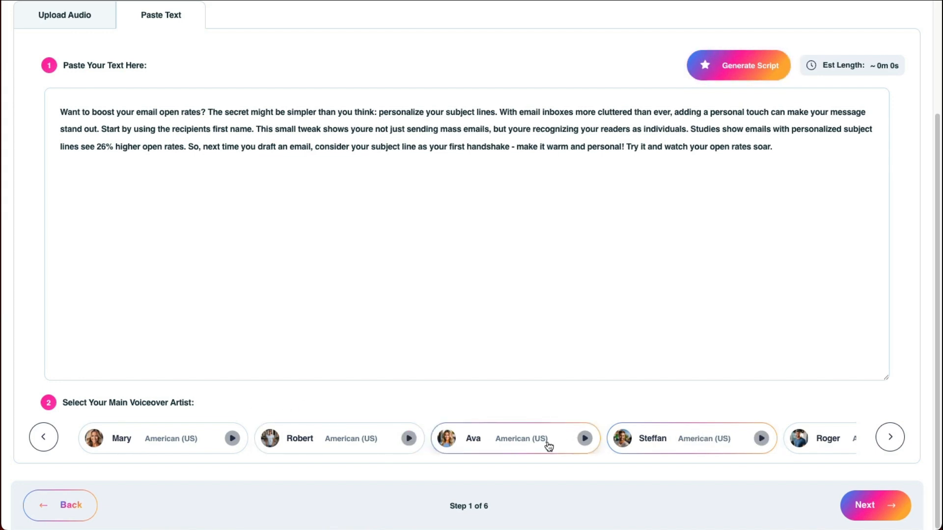
{"action": "left_click", "coordinate": [890, 438]}
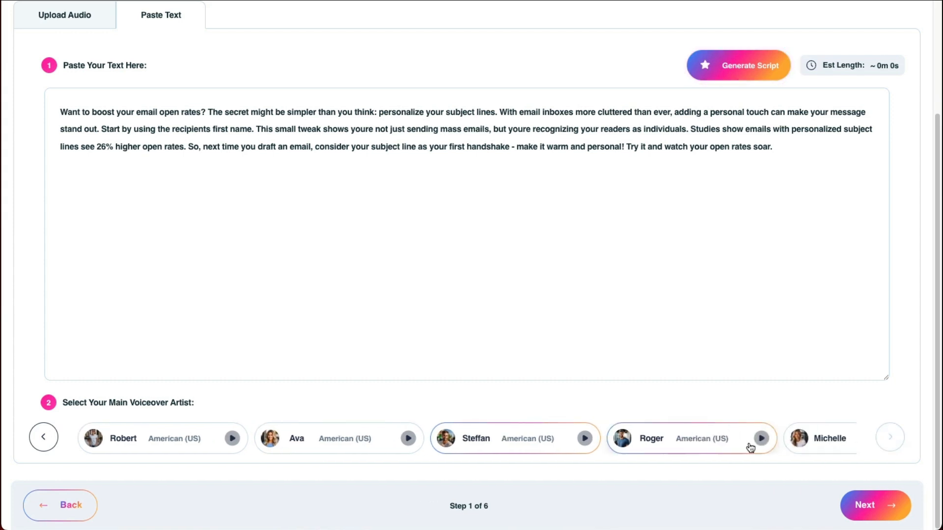
{"action": "left_click", "coordinate": [711, 439]}
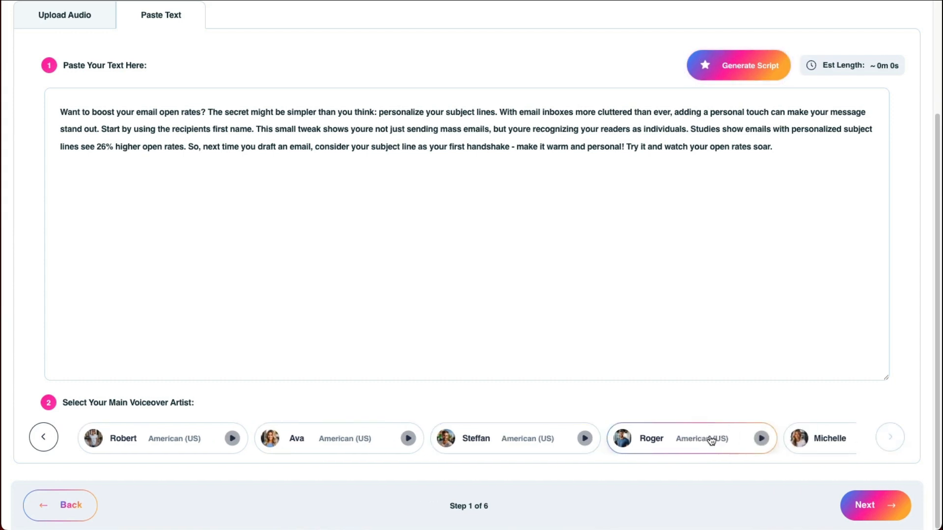
{"action": "left_click", "coordinate": [870, 506]}
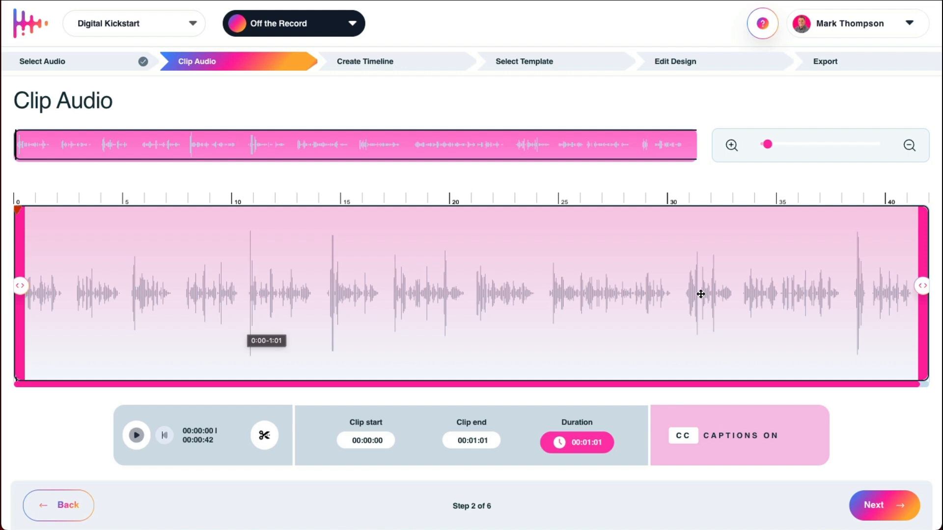
Step: Shorten the clip end to 00:00:43 and try different playhead positions on the waveform
{"action": "left_click_drag", "start_coordinate": [929, 285], "coordinate": [750, 289]}
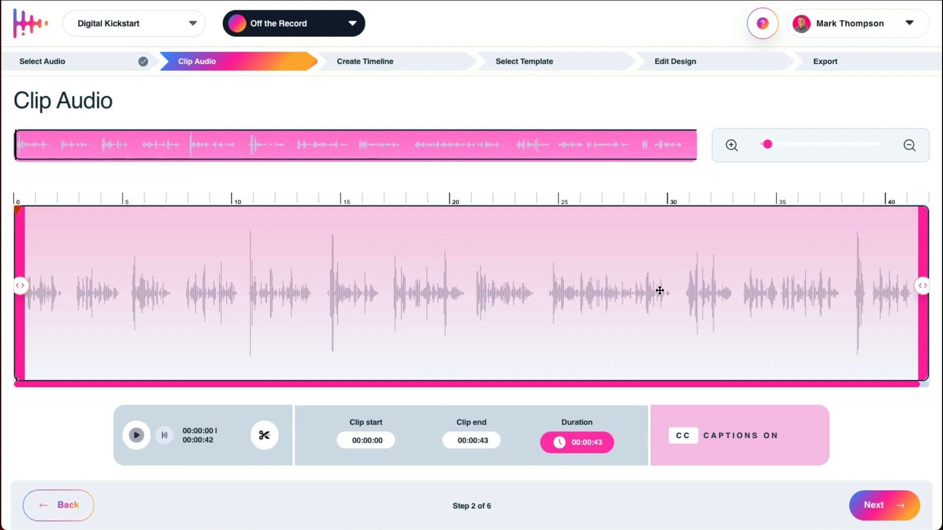
{"action": "left_click", "coordinate": [569, 293]}
{"action": "left_click", "coordinate": [701, 297]}
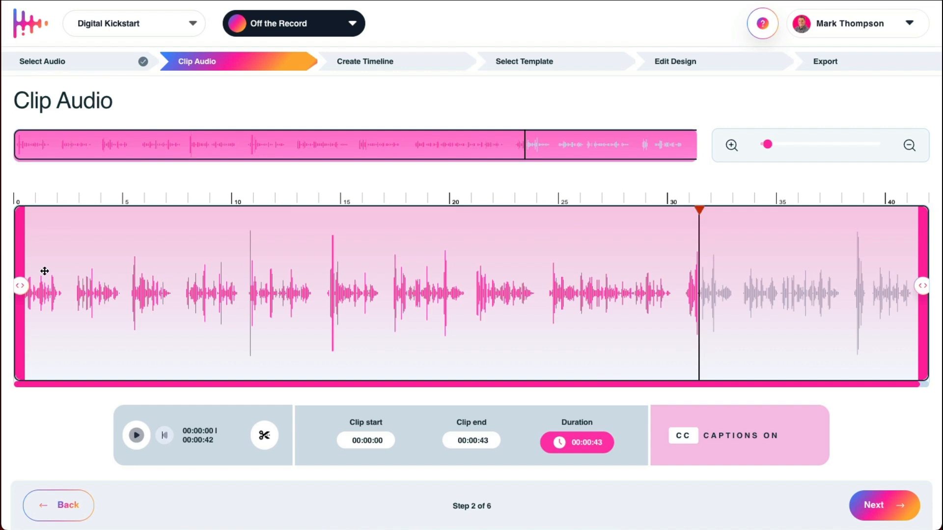
{"action": "left_click", "coordinate": [19, 271]}
Step: Try a clip start of 00:00:09 while scrubbing the overview waveform, and restore the start to 00:00:00
{"action": "left_click_drag", "start_coordinate": [26, 287], "coordinate": [237, 289]}
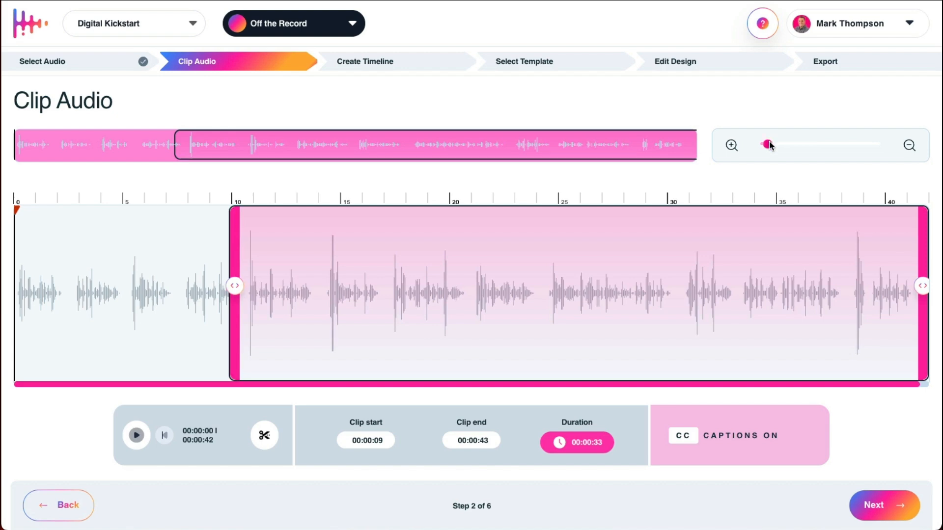
{"action": "mouse_move", "coordinate": [768, 144]}
{"action": "left_mouse_down"}
{"action": "mouse_move", "coordinate": [790, 147]}
{"action": "mouse_move", "coordinate": [768, 144]}
{"action": "left_mouse_up"}
{"action": "left_click", "coordinate": [373, 143]}
{"action": "left_click", "coordinate": [284, 143]}
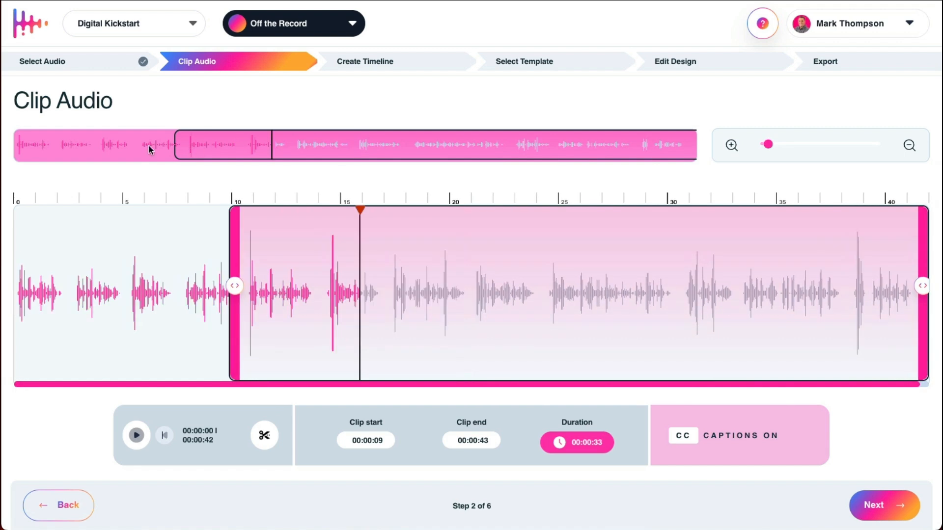
{"action": "left_click", "coordinate": [148, 145]}
{"action": "left_click", "coordinate": [101, 148]}
{"action": "left_click", "coordinate": [121, 147]}
{"action": "left_click", "coordinate": [192, 144]}
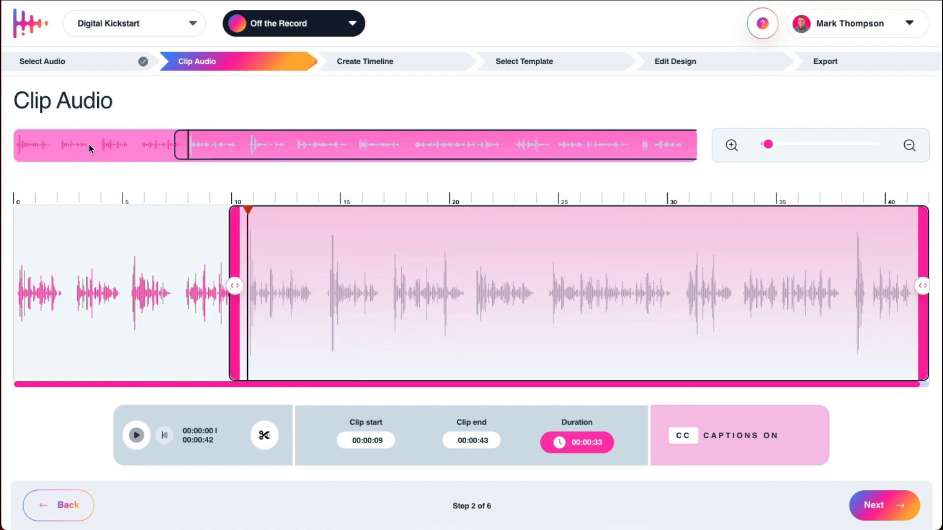
{"action": "left_click", "coordinate": [86, 145]}
{"action": "left_click", "coordinate": [20, 147]}
{"action": "left_click", "coordinate": [16, 149]}
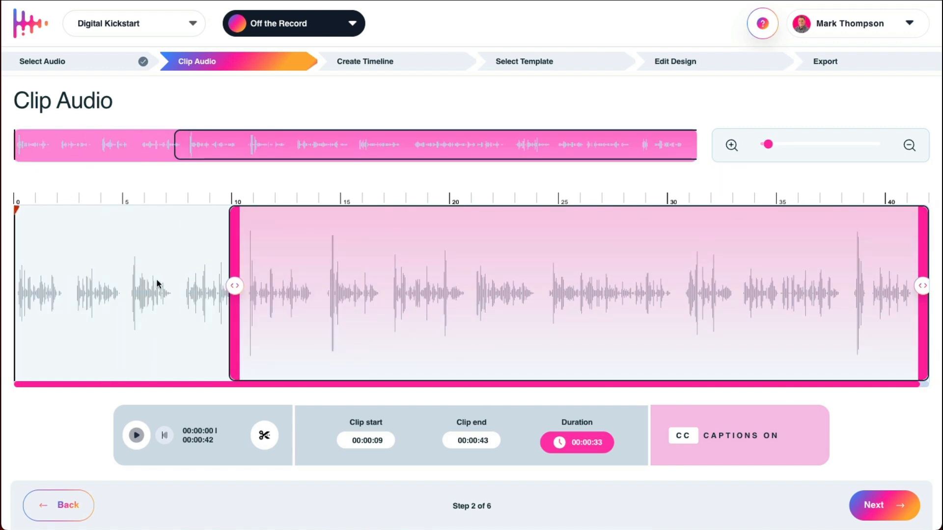
{"action": "left_click_drag", "start_coordinate": [234, 287], "coordinate": [19, 285]}
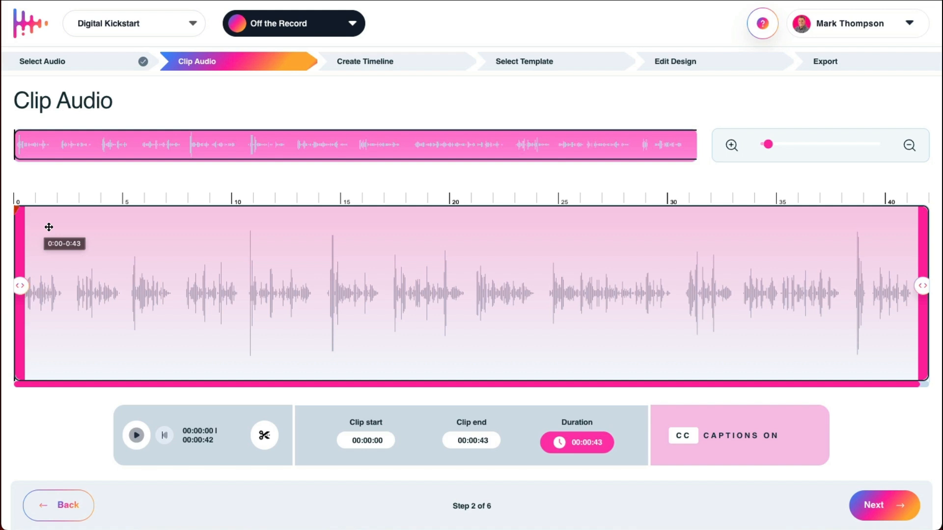
Step: Play the opening seconds of the generated voiceover and pause it
{"action": "key", "text": "space"}
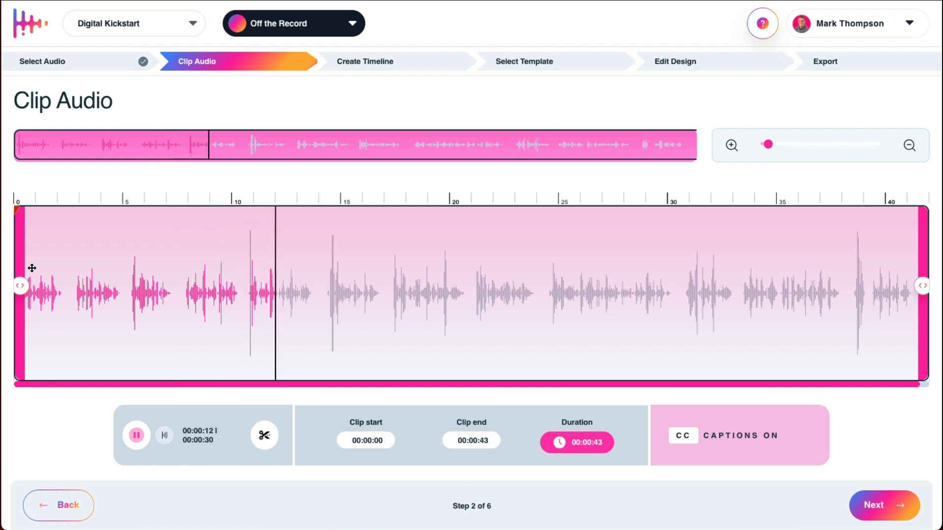
{"action": "key", "text": "space"}
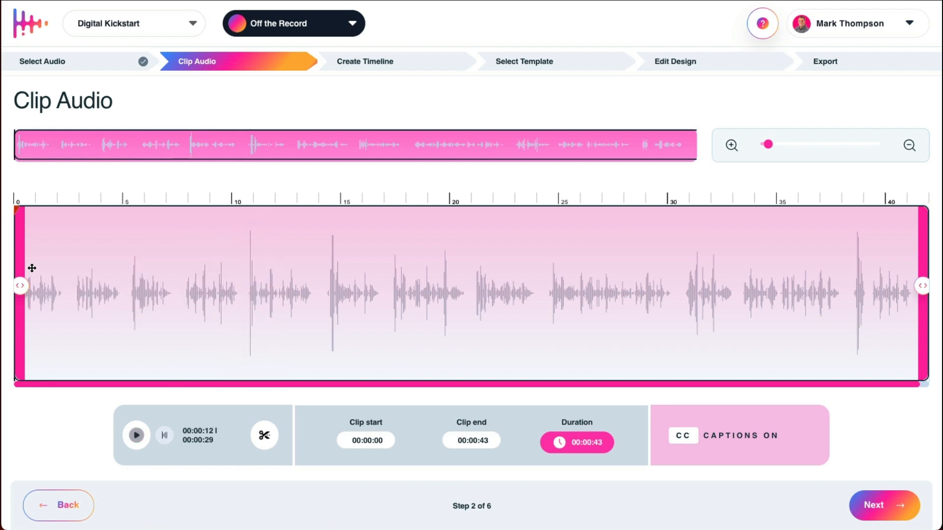
Step: Apply the TikTok Story 0:15 duration preset to the clip and adjust the clip selection
{"action": "left_click", "coordinate": [592, 445]}
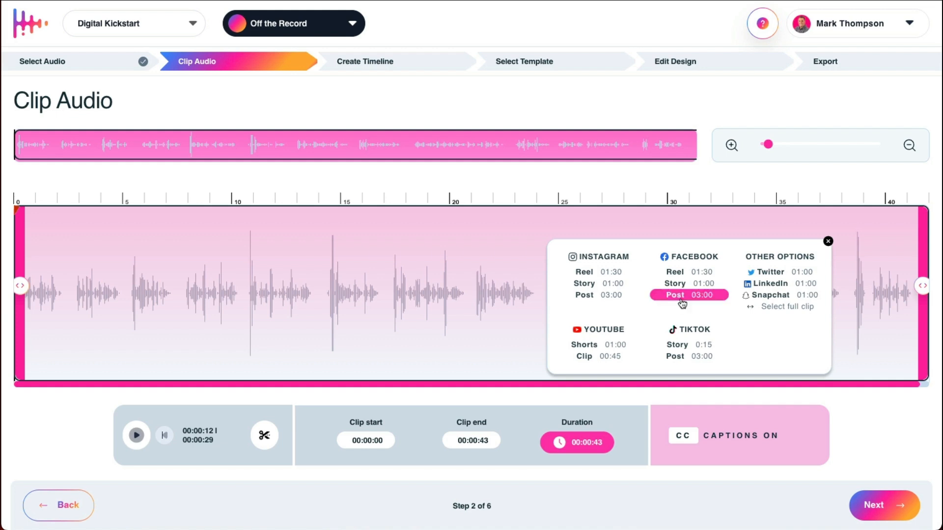
{"action": "left_click", "coordinate": [690, 345]}
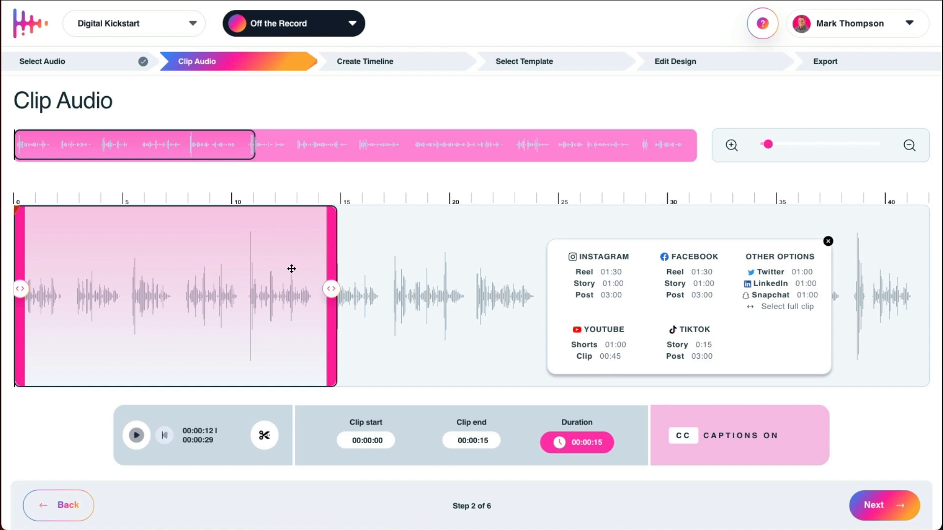
{"action": "left_click_drag", "start_coordinate": [290, 268], "coordinate": [280, 287]}
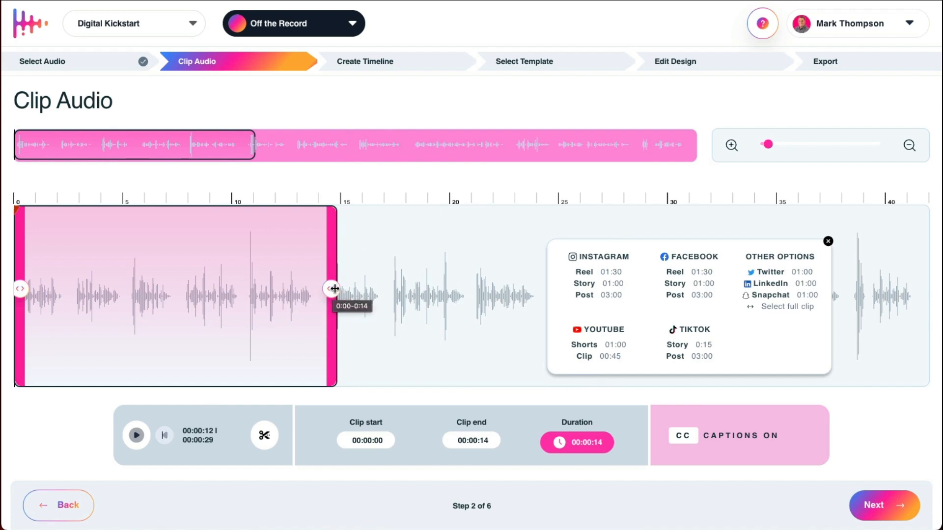
Step: Extend the clip end to 00:00:42 and continue to timeline creation
{"action": "left_click_drag", "start_coordinate": [333, 288], "coordinate": [923, 287]}
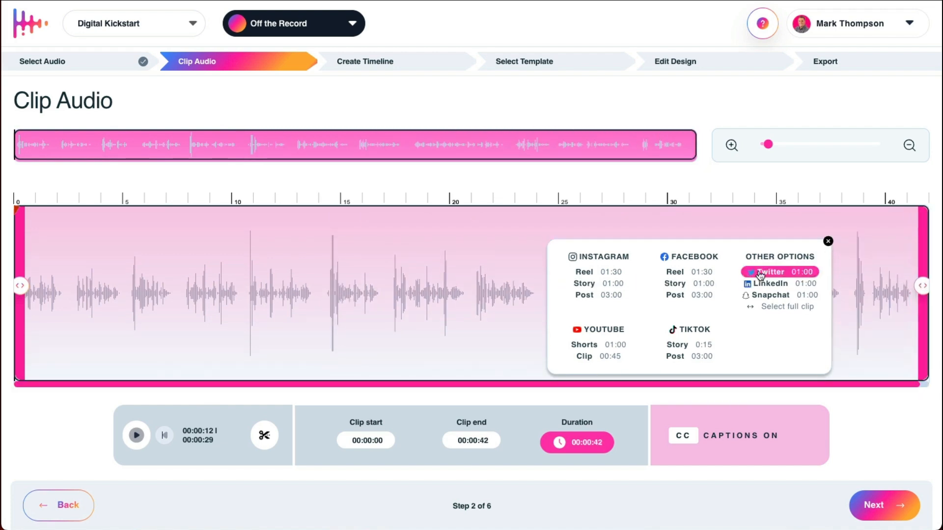
{"action": "left_click", "coordinate": [828, 241]}
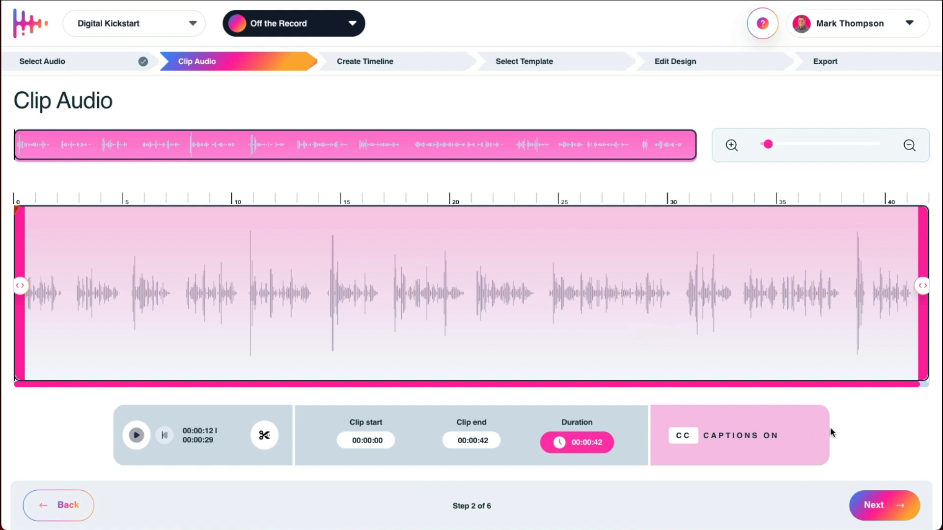
{"action": "left_click", "coordinate": [879, 508]}
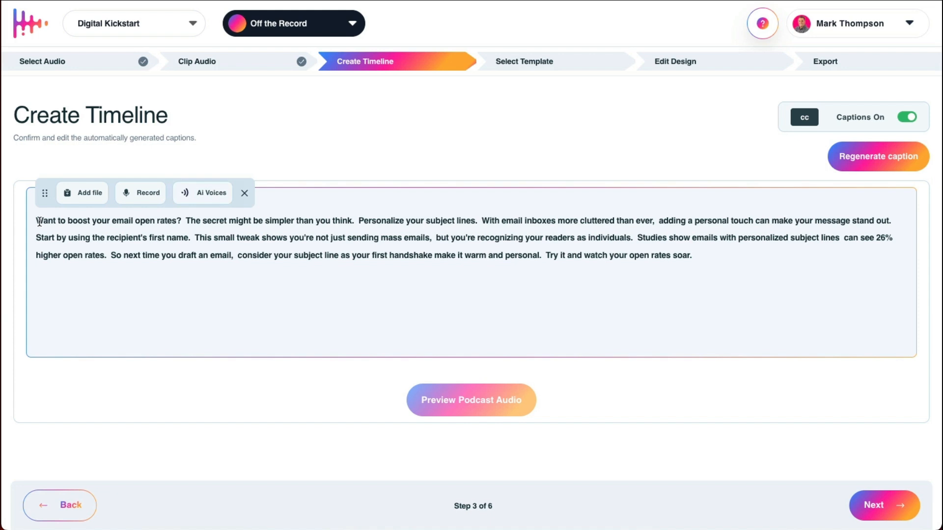
{"action": "left_click_drag", "start_coordinate": [38, 221], "coordinate": [705, 269]}
{"action": "left_click", "coordinate": [705, 270]}
{"action": "left_click", "coordinate": [227, 201]}
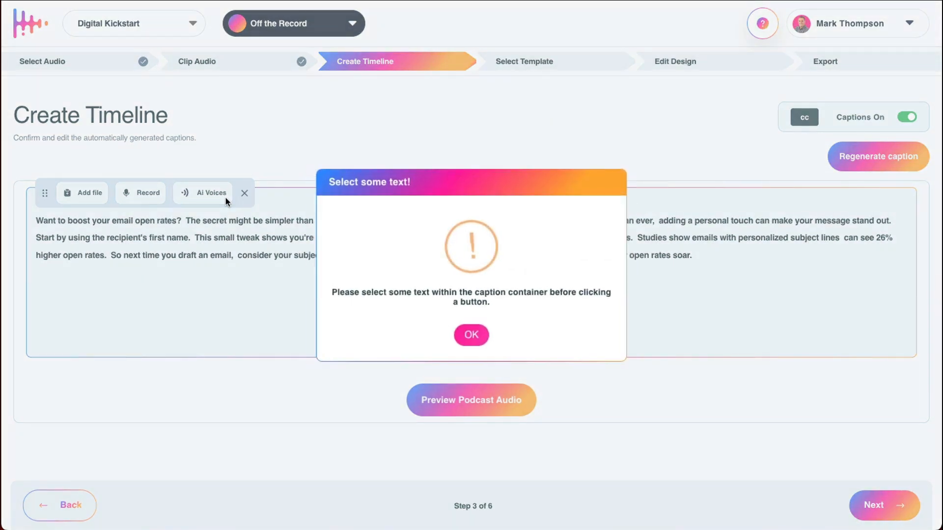
{"action": "left_click", "coordinate": [473, 334]}
Step: Assign the AI voice Roger to the full caption text and remove the assignment again
{"action": "left_click_drag", "start_coordinate": [693, 252], "coordinate": [40, 217]}
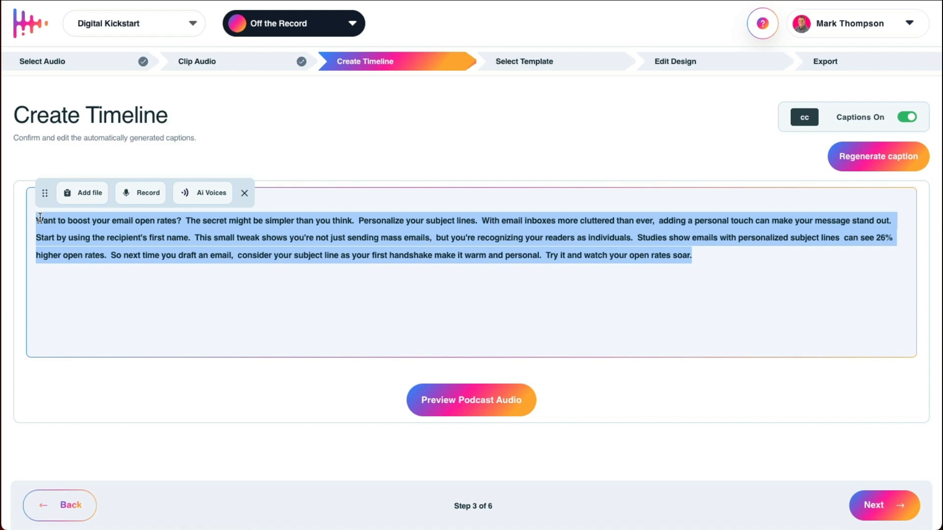
{"action": "left_click", "coordinate": [203, 193]}
{"action": "left_click", "coordinate": [131, 202]}
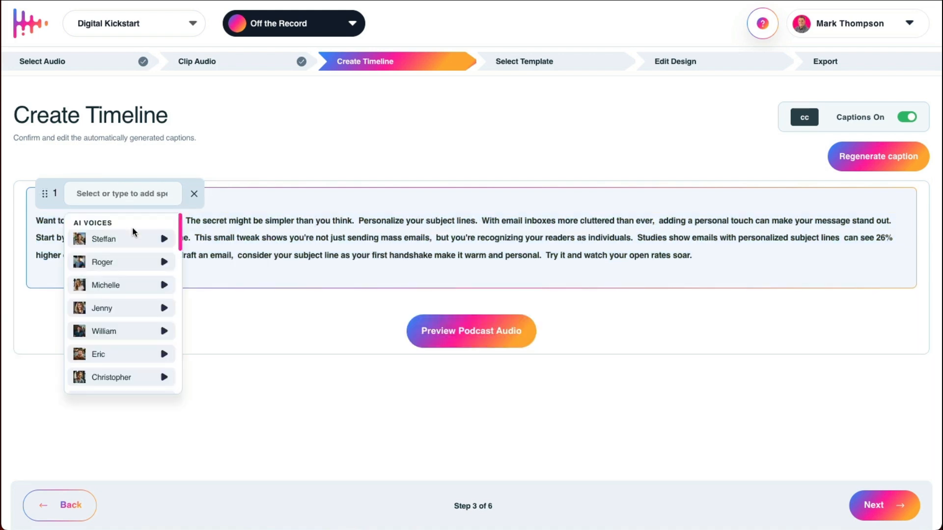
{"action": "left_click", "coordinate": [108, 264]}
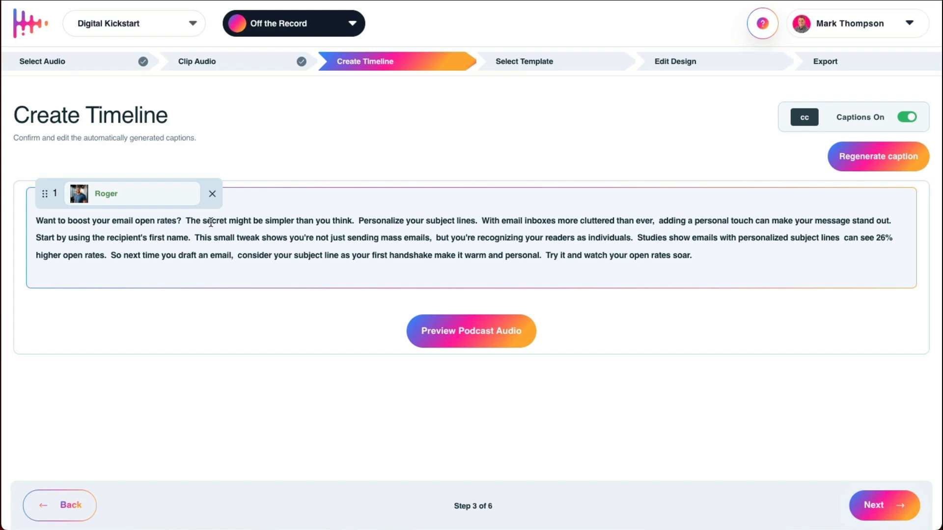
{"action": "left_click", "coordinate": [213, 195]}
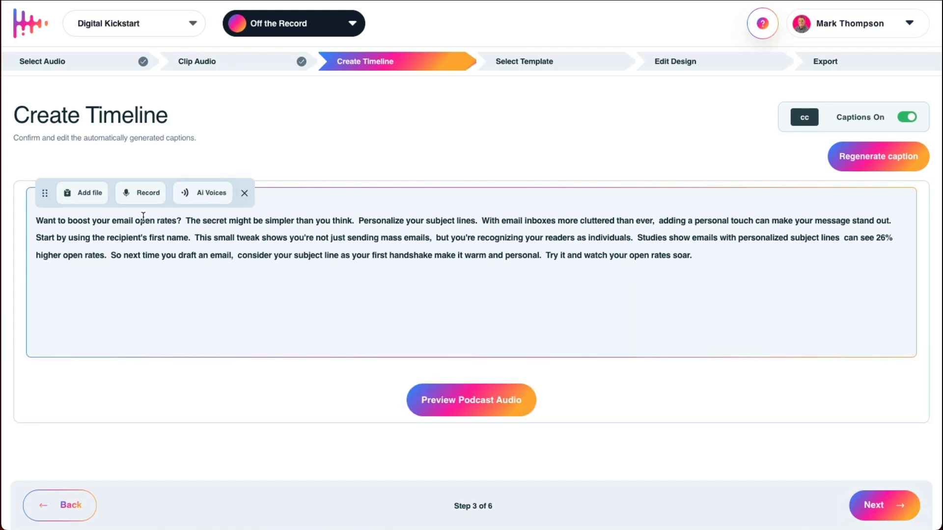
Step: Assign the AI voice Roger to the opening two caption sentences, from "Want to boost" to "simpler than you think."
{"action": "left_click_drag", "start_coordinate": [37, 219], "coordinate": [361, 216]}
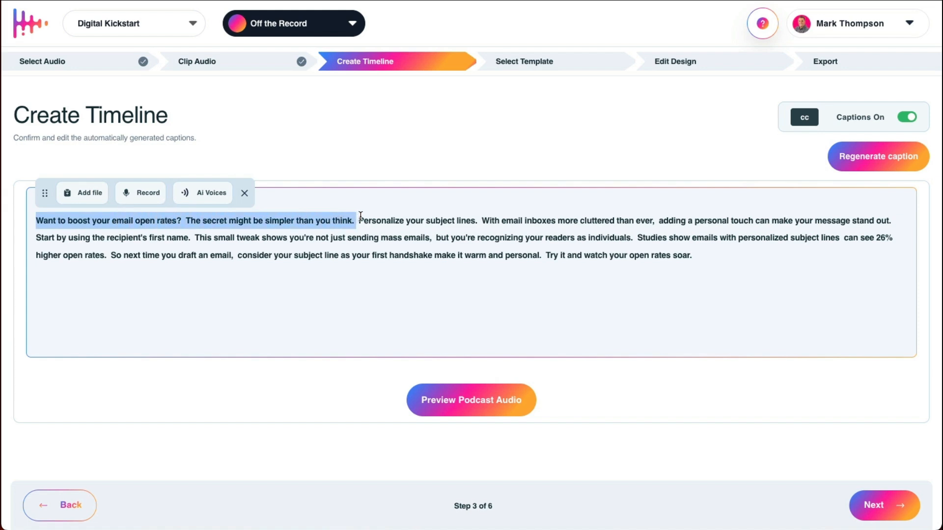
{"action": "left_click", "coordinate": [187, 193]}
{"action": "left_click", "coordinate": [169, 381]}
{"action": "left_click", "coordinate": [117, 438]}
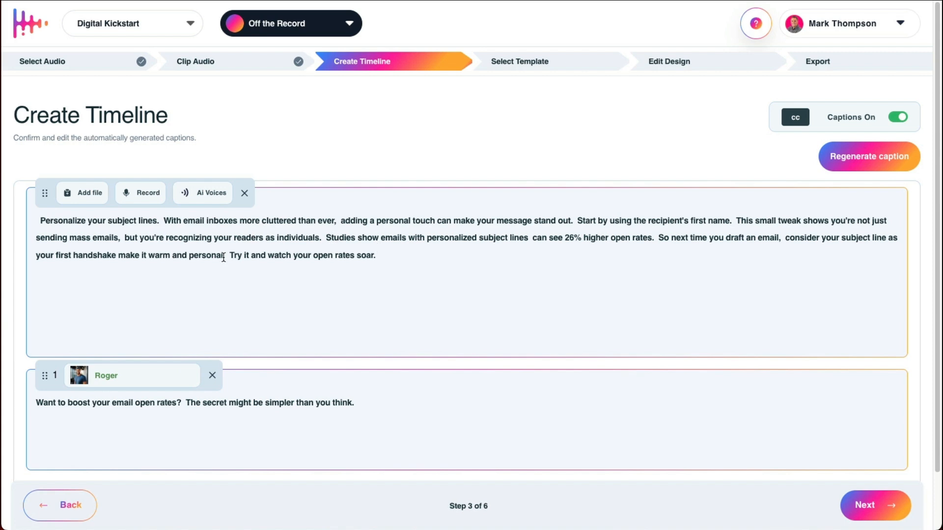
Step: Assign the AI voice Jenny to the caption text from "Personalize your subject lines" through "warm and personal."
{"action": "left_click_drag", "start_coordinate": [227, 255], "coordinate": [39, 221]}
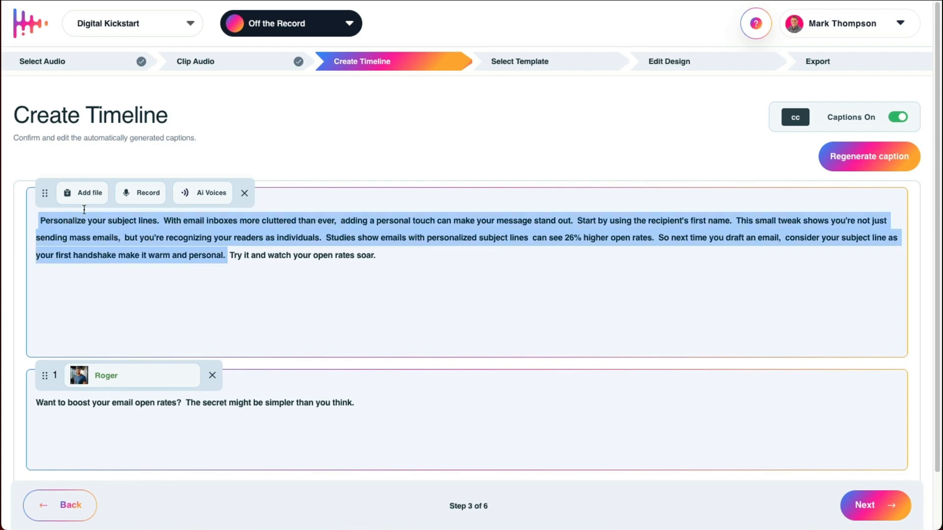
{"action": "left_click", "coordinate": [203, 194]}
{"action": "left_click", "coordinate": [147, 375]}
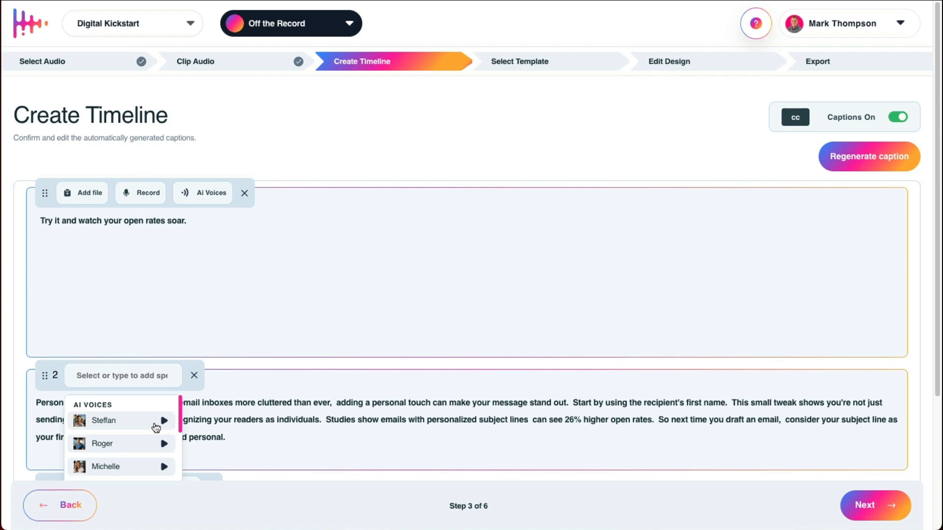
{"action": "scroll", "coordinate": [151, 425], "scroll_direction": "down", "scroll_amount": 2}
{"action": "left_click", "coordinate": [126, 442]}
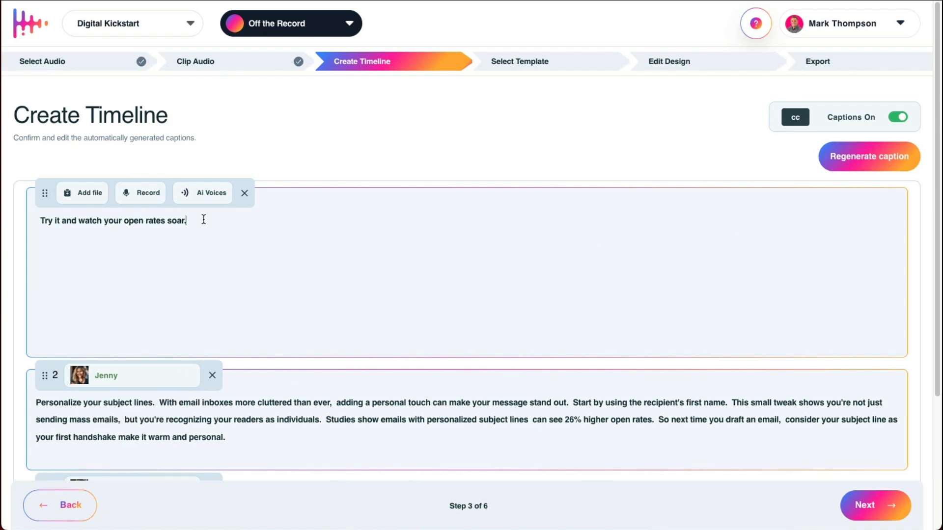
Step: Assign the AI voice Roger to the remaining sentence "Try it and watch your open rates soar."
{"action": "left_click_drag", "start_coordinate": [204, 219], "coordinate": [39, 221]}
{"action": "left_click", "coordinate": [195, 199]}
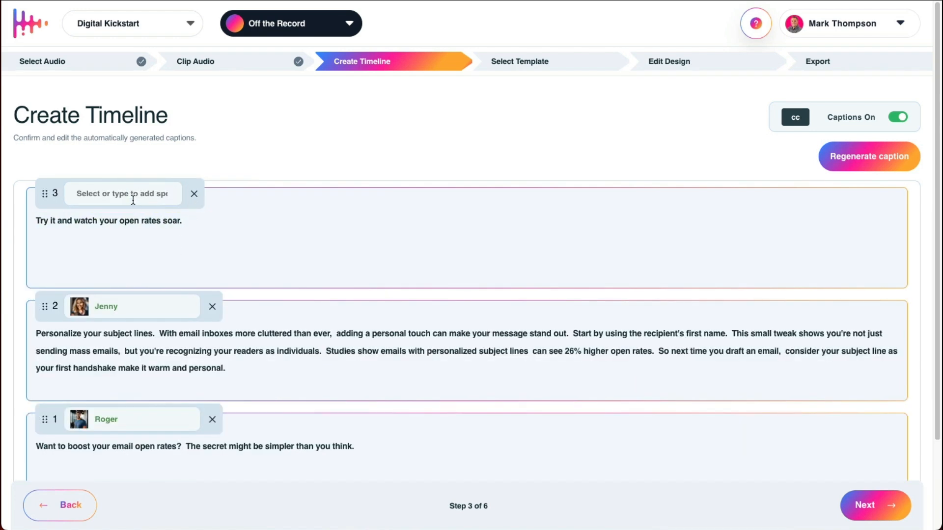
{"action": "left_click", "coordinate": [133, 198]}
{"action": "left_click", "coordinate": [122, 267]}
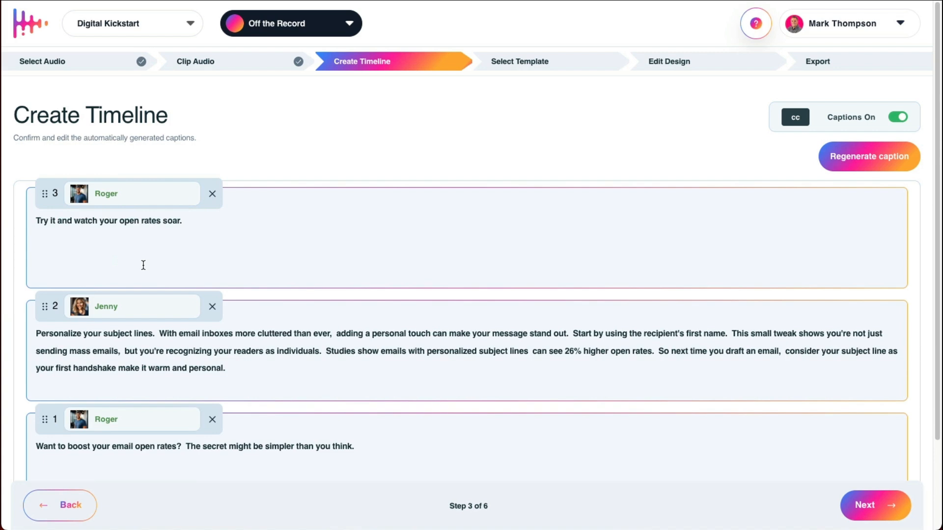
{"action": "scroll", "coordinate": [179, 294], "scroll_direction": "down", "scroll_amount": 2}
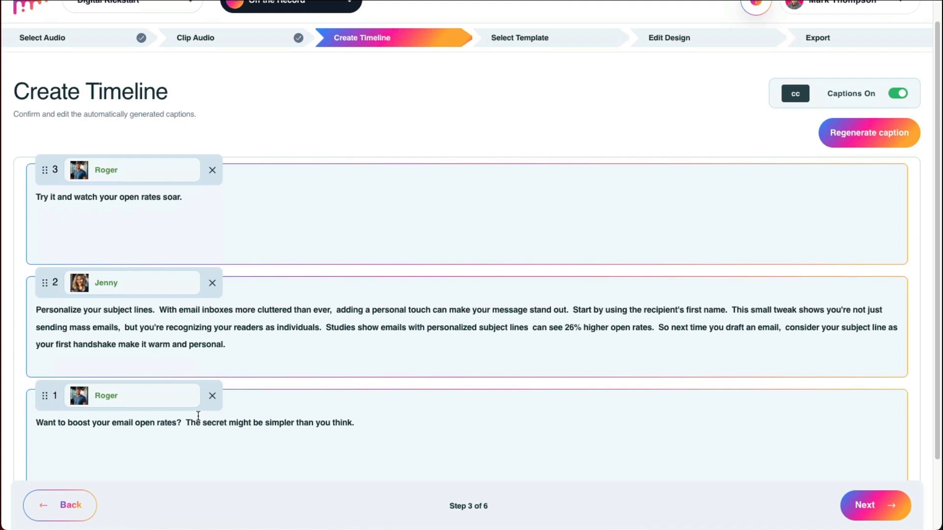
{"action": "scroll", "coordinate": [198, 416], "scroll_direction": "up", "scroll_amount": 1}
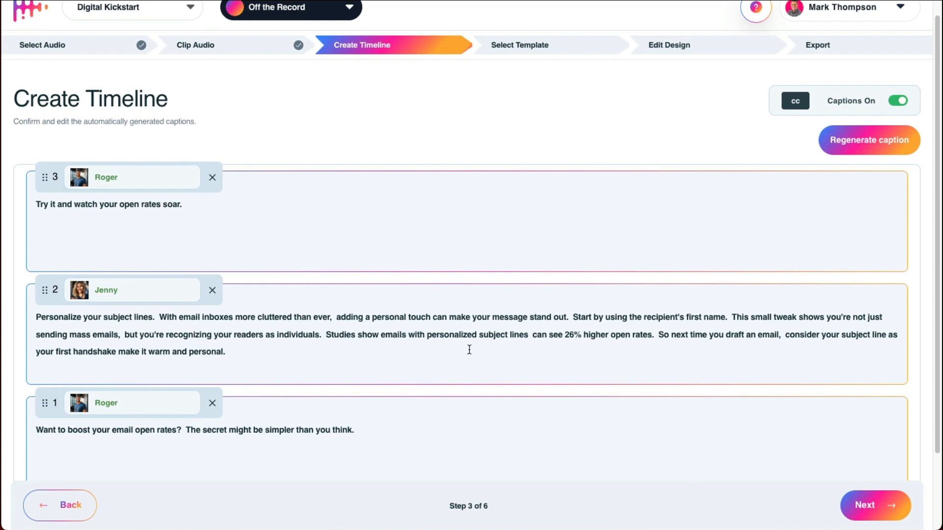
{"action": "scroll", "coordinate": [515, 349], "scroll_direction": "up", "scroll_amount": 1}
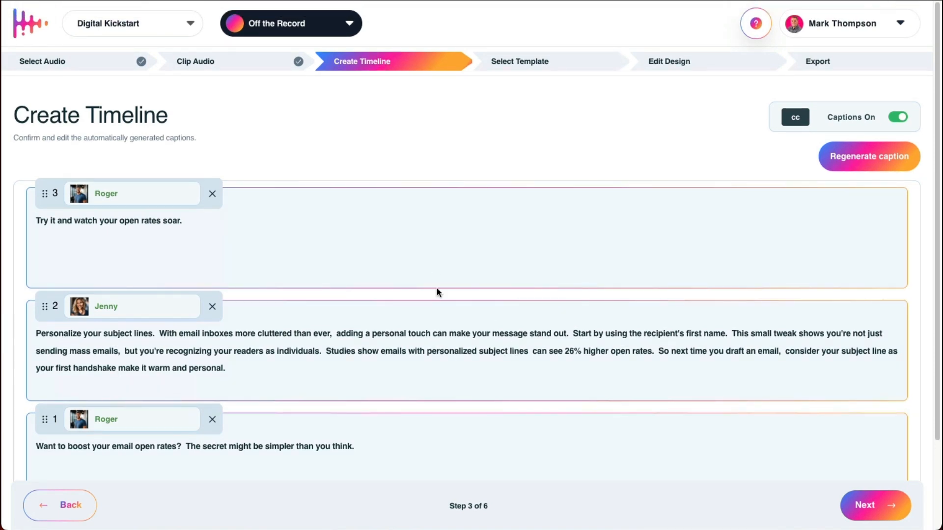
Step: Switch the closing sentence "Try it and watch your open rates soar." from Roger to a microphone recording and remove that recording assignment
{"action": "scroll", "coordinate": [438, 290], "scroll_direction": "down", "scroll_amount": 1}
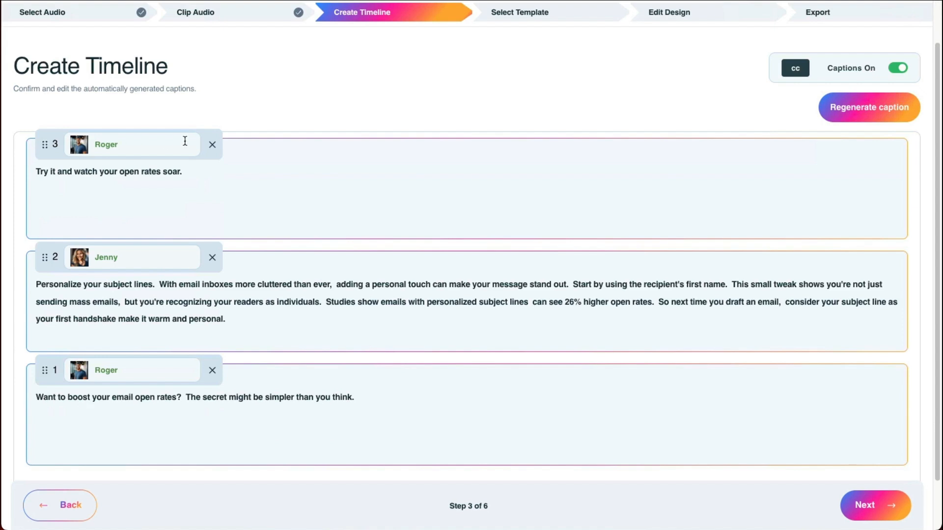
{"action": "left_click", "coordinate": [214, 145]}
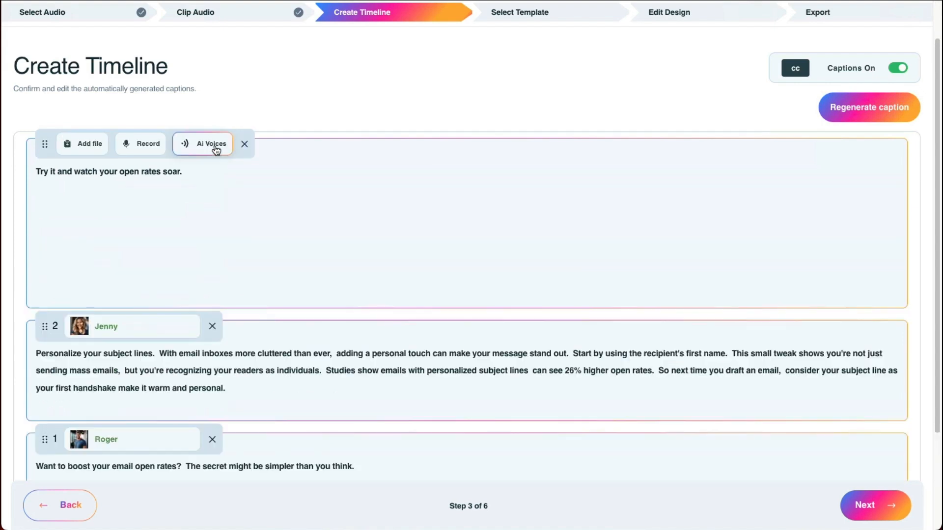
{"action": "left_click", "coordinate": [153, 147]}
{"action": "left_click", "coordinate": [464, 339]}
{"action": "left_click_drag", "start_coordinate": [192, 173], "coordinate": [31, 167]}
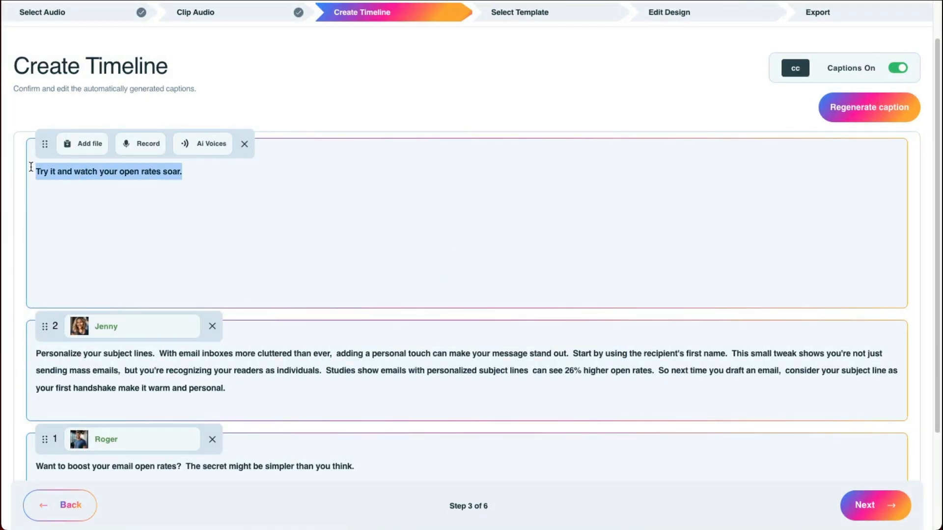
{"action": "left_click", "coordinate": [141, 147]}
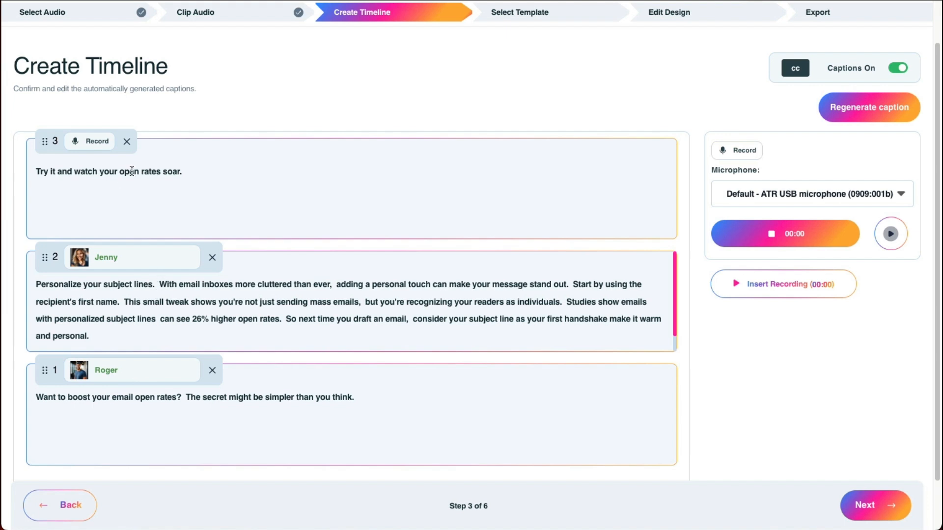
{"action": "left_click", "coordinate": [126, 142]}
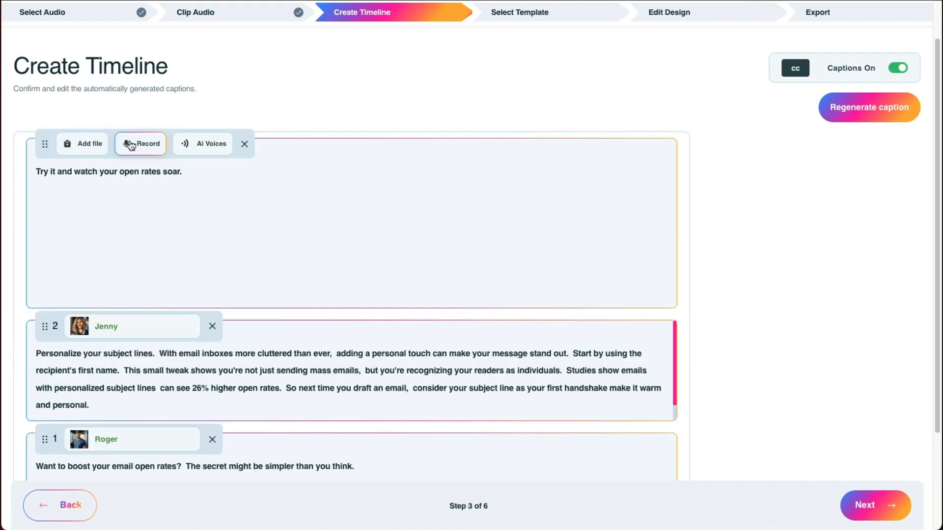
Step: Give the closing caption sentence the AI voice Roger again and continue to template selection
{"action": "left_click_drag", "start_coordinate": [189, 169], "coordinate": [38, 170]}
{"action": "triple_click", "coordinate": [40, 171]}
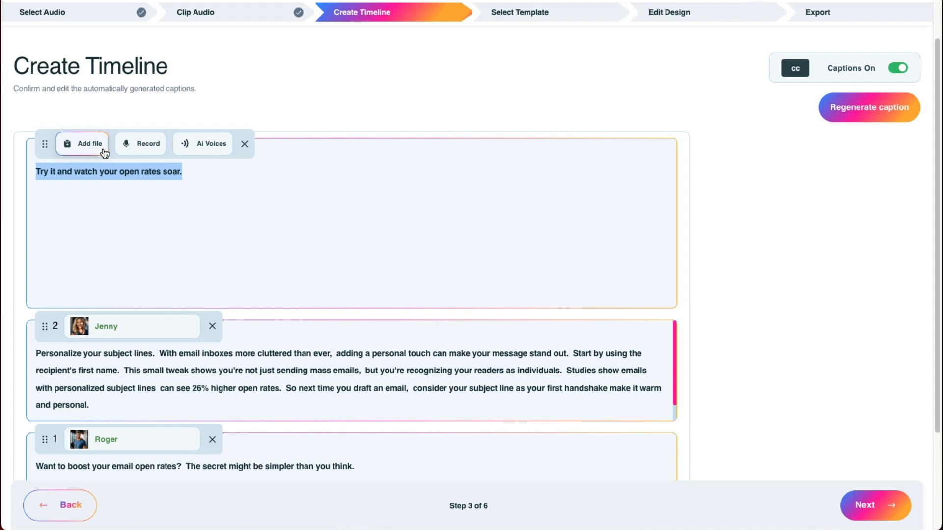
{"action": "left_click", "coordinate": [185, 144]}
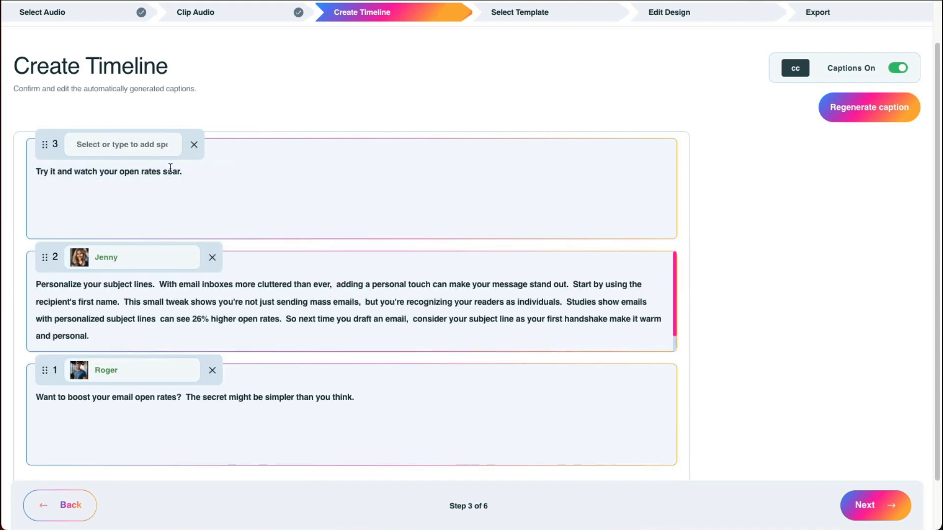
{"action": "left_click", "coordinate": [147, 146]}
{"action": "left_click", "coordinate": [131, 218]}
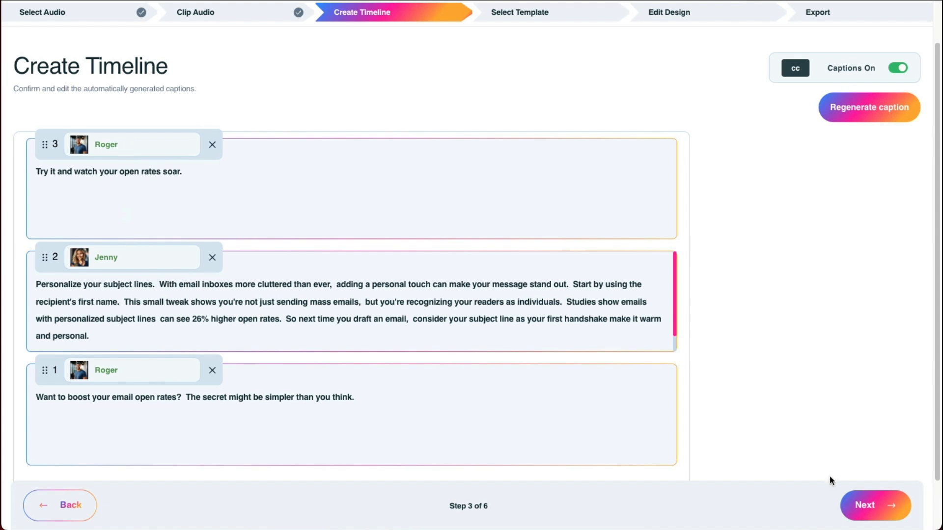
{"action": "left_click", "coordinate": [857, 511]}
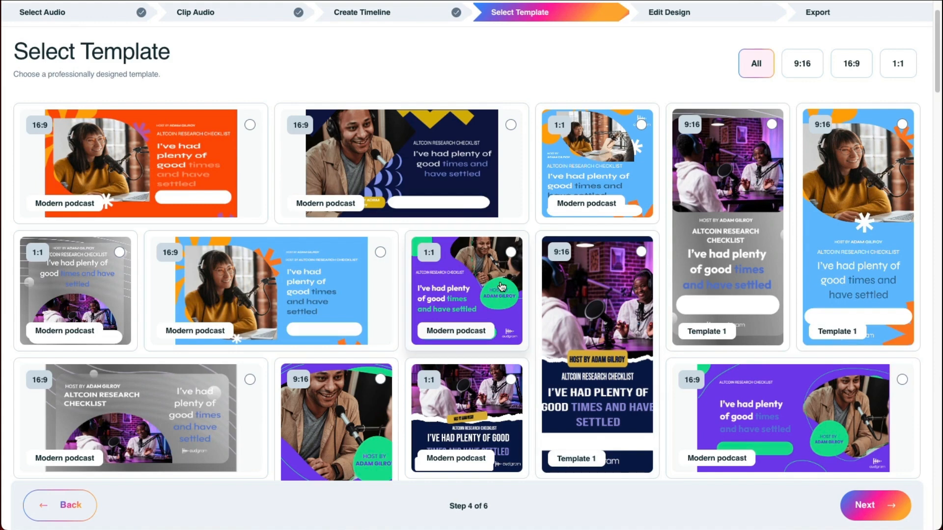
Step: Select the 9:16 Template 1 with the purple studio photo on a pastel blue-lilac background and continue to design editing
{"action": "scroll", "coordinate": [492, 223], "scroll_direction": "down", "scroll_amount": 1}
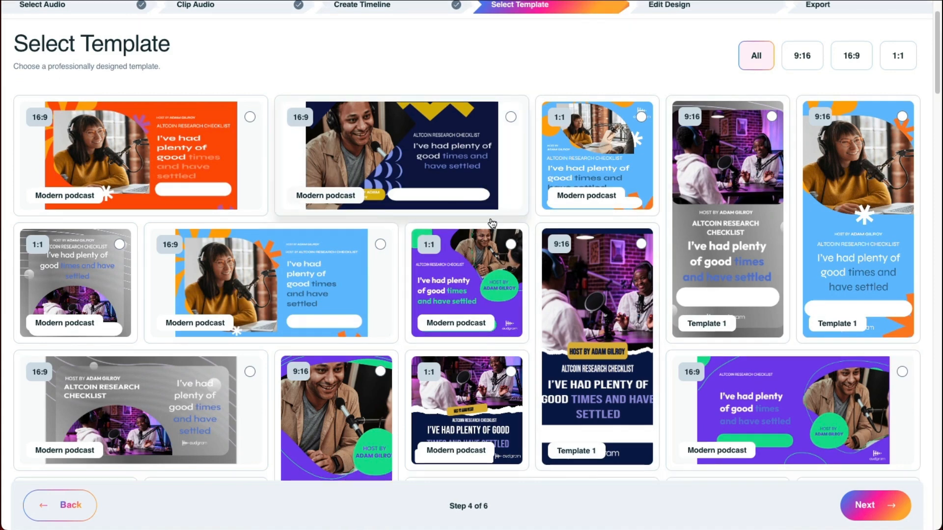
{"action": "scroll", "coordinate": [492, 223], "scroll_direction": "up", "scroll_amount": 1}
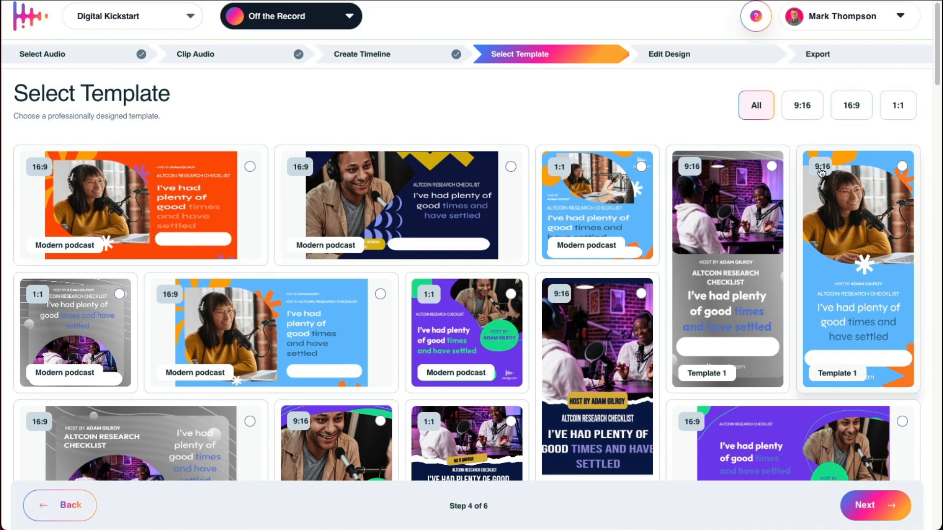
{"action": "scroll", "coordinate": [532, 302], "scroll_direction": "down", "scroll_amount": 3}
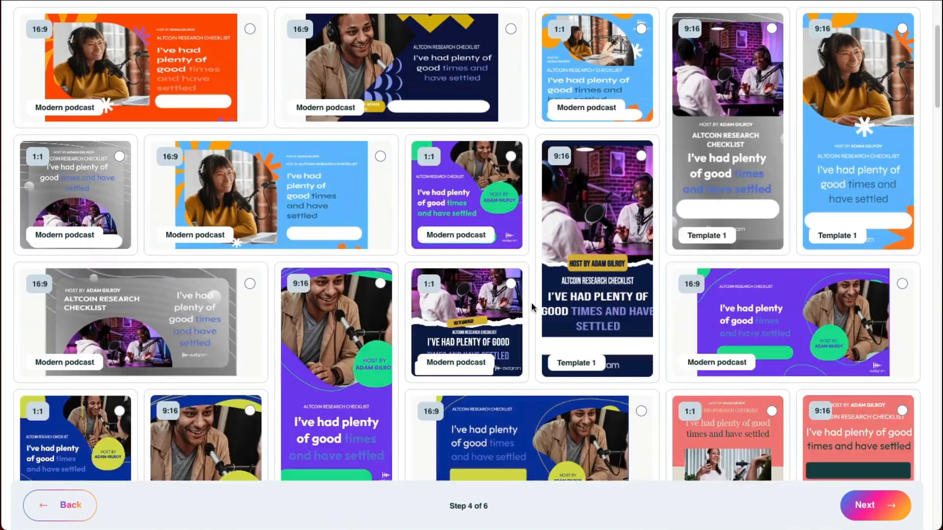
{"action": "scroll", "coordinate": [527, 307], "scroll_direction": "down", "scroll_amount": 10}
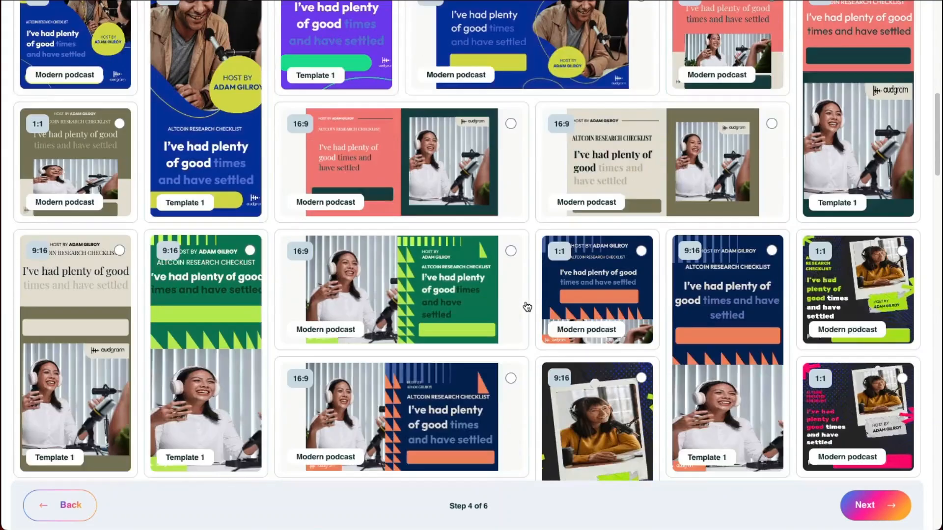
{"action": "scroll", "coordinate": [526, 305], "scroll_direction": "down", "scroll_amount": 5}
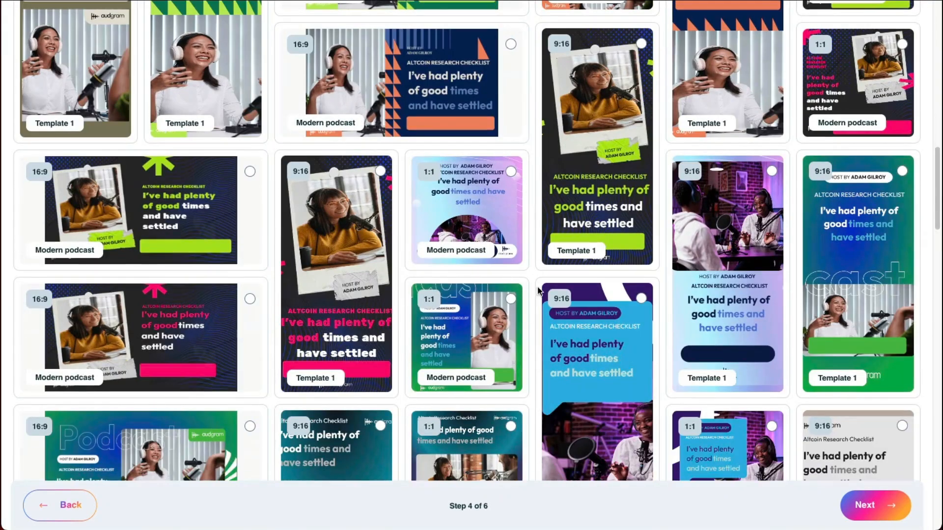
{"action": "left_click", "coordinate": [772, 171]}
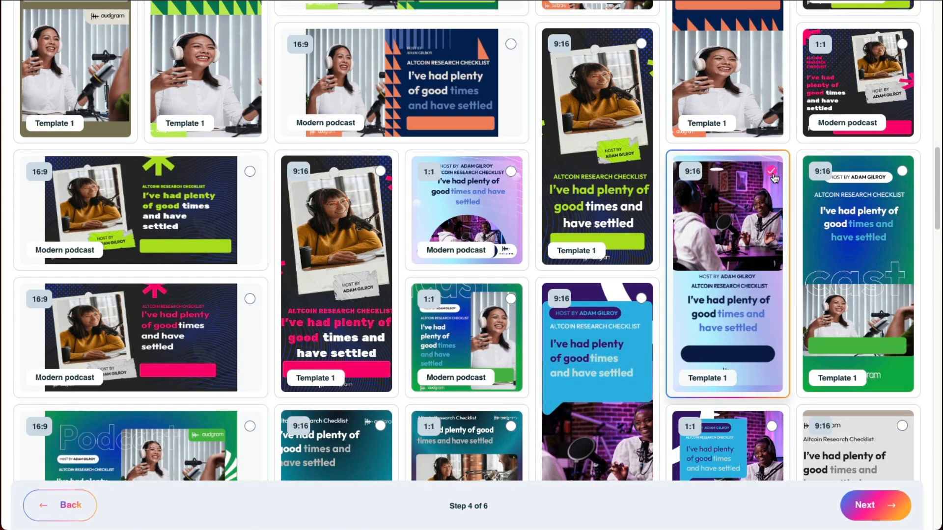
{"action": "left_click", "coordinate": [879, 506]}
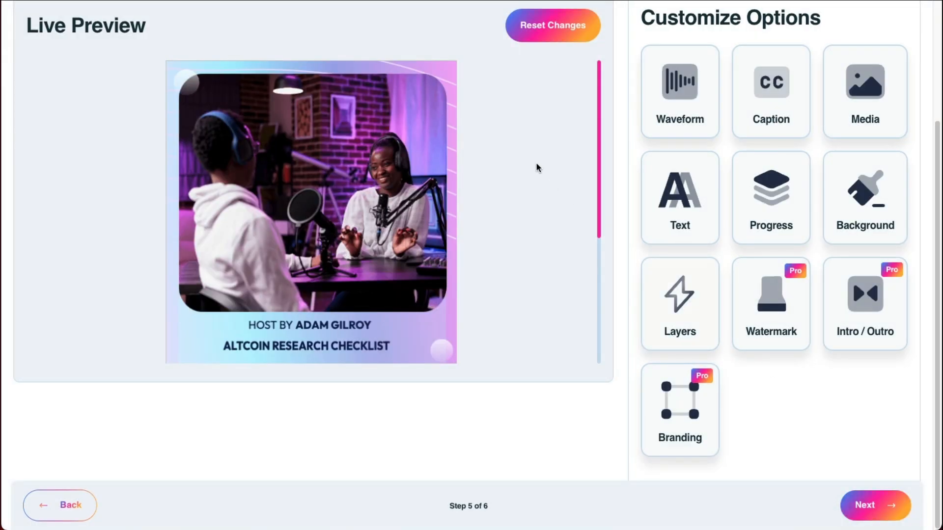
Step: Examine the chosen template in the live preview, from the photo and headings down to the caption, waveform area and logo
{"action": "scroll", "coordinate": [537, 168], "scroll_direction": "up", "scroll_amount": 1}
{"action": "scroll", "coordinate": [585, 162], "scroll_direction": "down", "scroll_amount": 2}
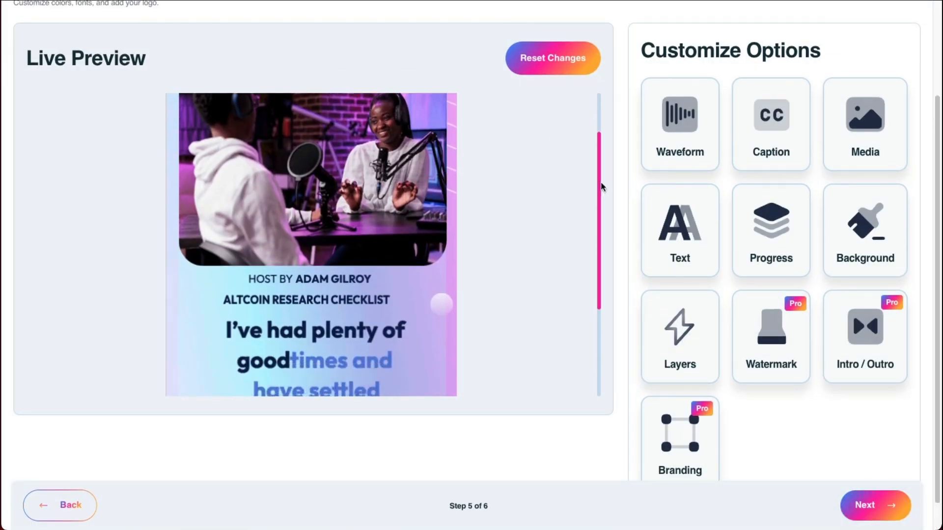
{"action": "scroll", "coordinate": [593, 154], "scroll_direction": "up", "scroll_amount": 2}
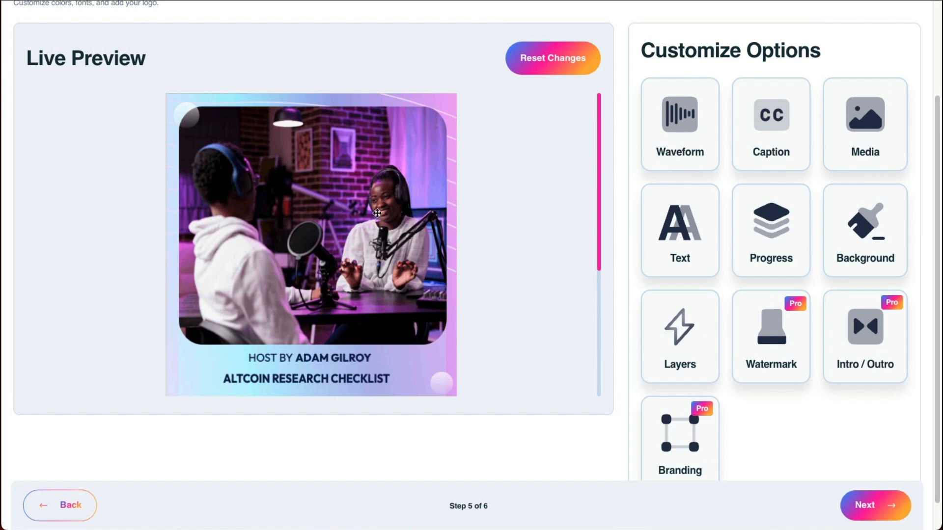
{"action": "scroll", "coordinate": [337, 214], "scroll_direction": "down", "scroll_amount": 2}
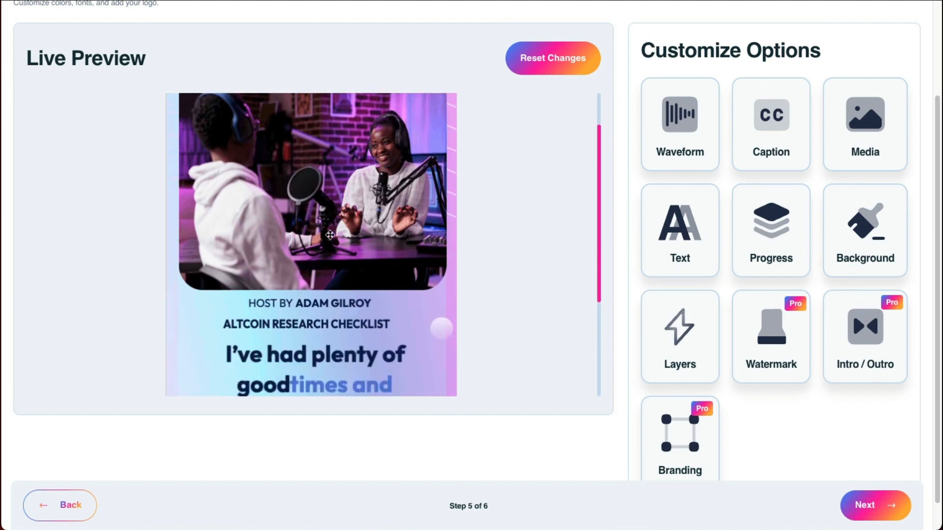
{"action": "scroll", "coordinate": [330, 236], "scroll_direction": "up", "scroll_amount": 2}
{"action": "scroll", "coordinate": [329, 226], "scroll_direction": "down", "scroll_amount": 3}
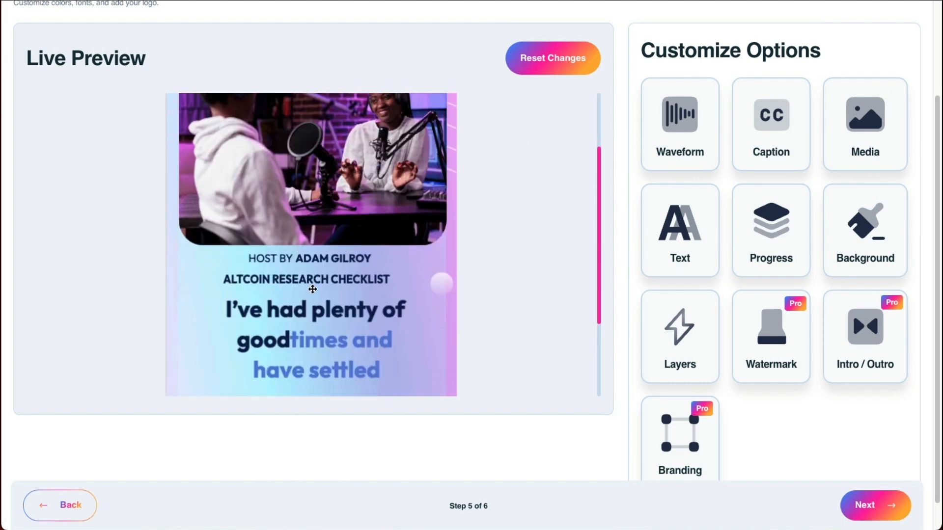
{"action": "scroll", "coordinate": [358, 305], "scroll_direction": "down", "scroll_amount": 1}
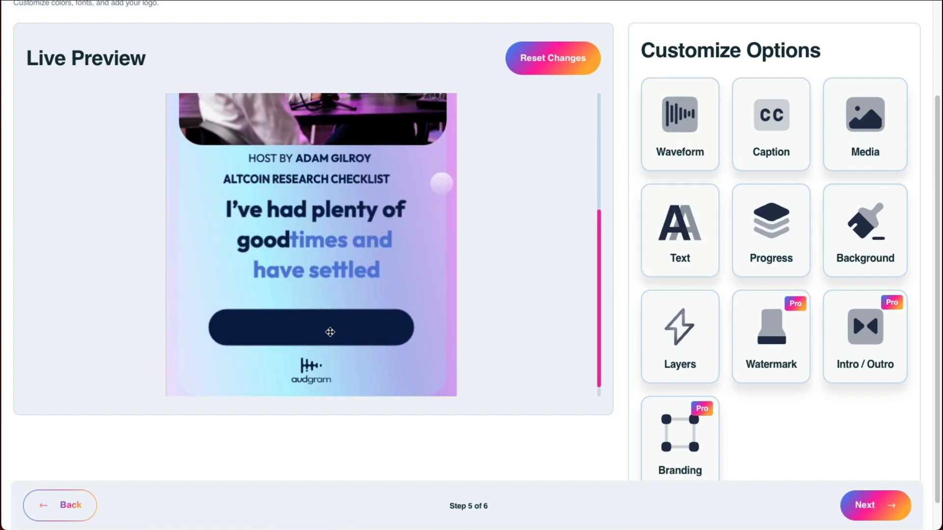
{"action": "scroll", "coordinate": [499, 231], "scroll_direction": "up", "scroll_amount": 5}
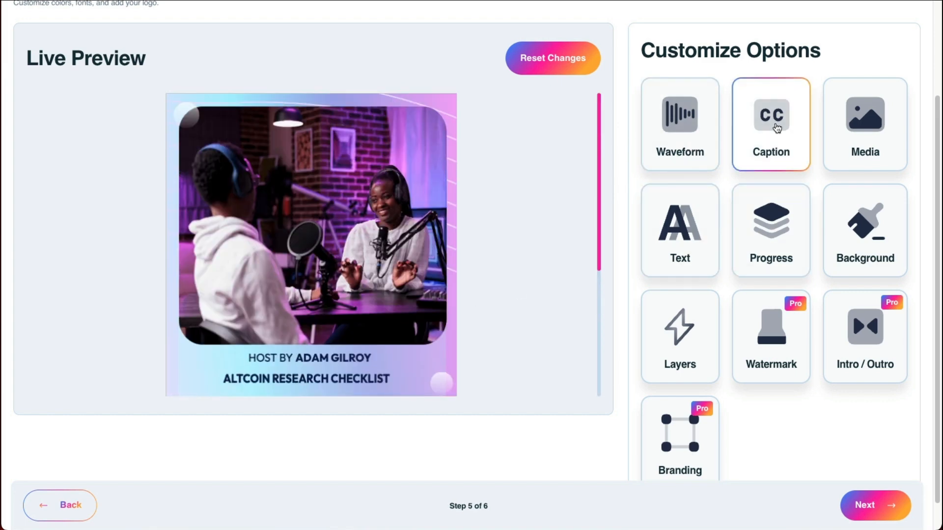
Step: Choose the symmetrical bar-style waveform for the design and return to the customization options
{"action": "left_click", "coordinate": [679, 132]}
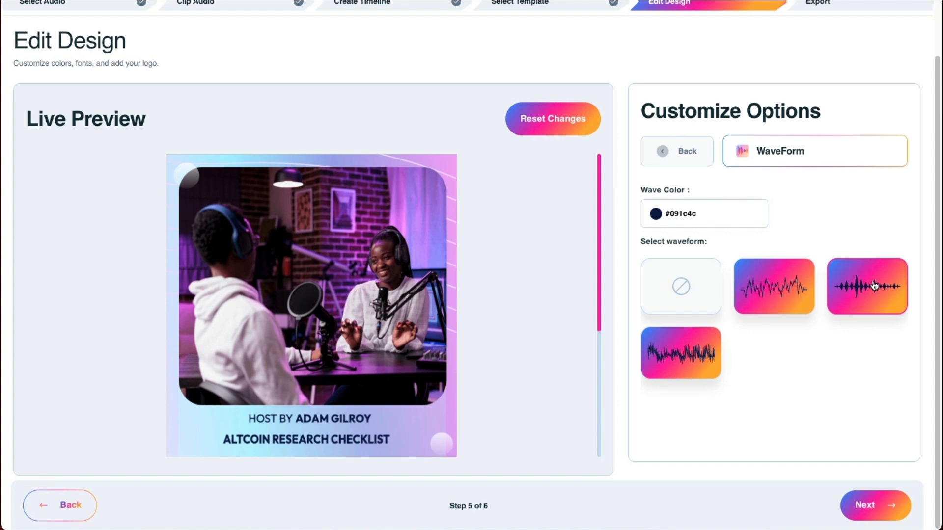
{"action": "scroll", "coordinate": [512, 278], "scroll_direction": "down", "scroll_amount": 2}
{"action": "left_click", "coordinate": [870, 300]}
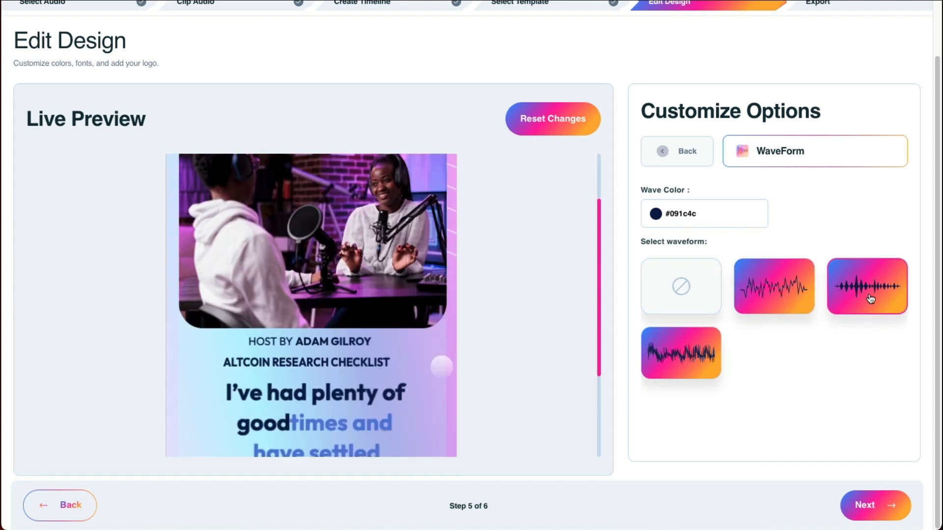
{"action": "scroll", "coordinate": [486, 320], "scroll_direction": "down", "scroll_amount": 2}
{"action": "left_click", "coordinate": [677, 151]}
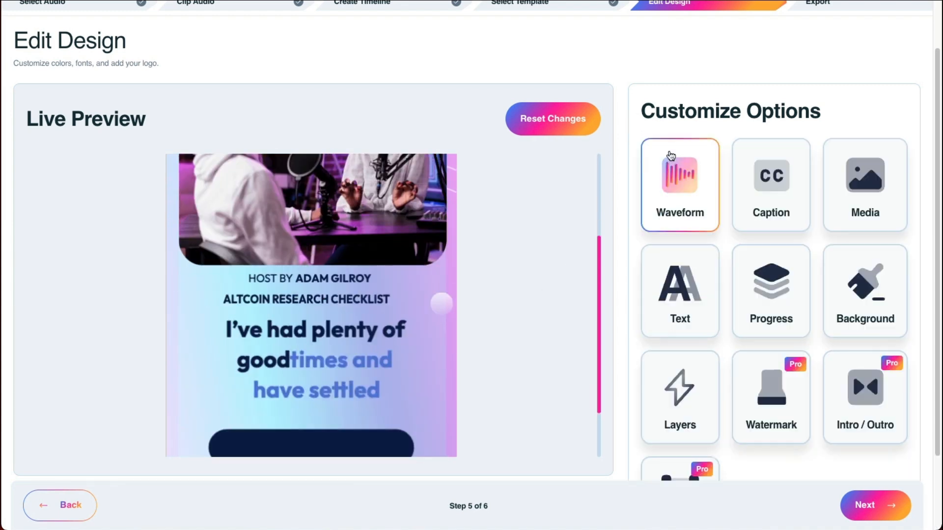
Step: Choose the plain line progress bar without a marker for the design, check the waveform selection and return to the customization options
{"action": "left_click", "coordinate": [771, 290]}
{"action": "scroll", "coordinate": [511, 353], "scroll_direction": "down", "scroll_amount": 2}
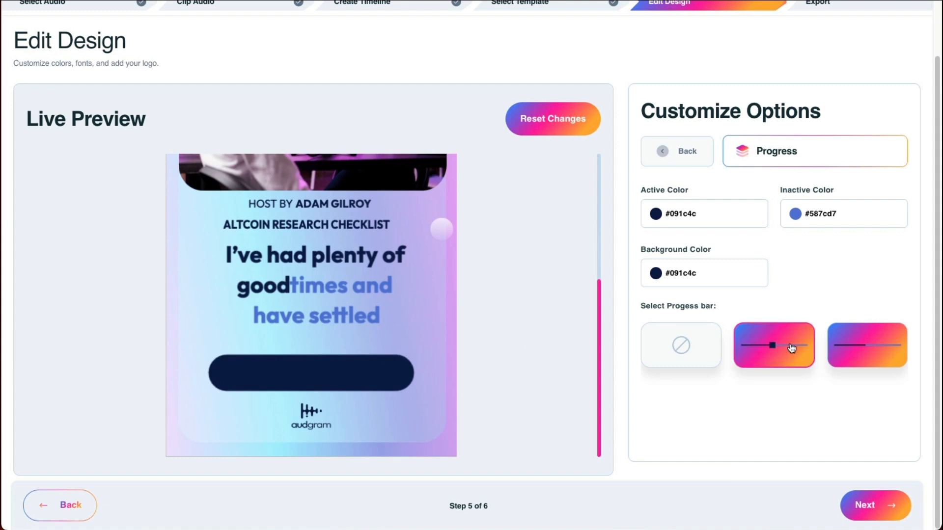
{"action": "left_click", "coordinate": [852, 350]}
{"action": "left_click", "coordinate": [685, 160]}
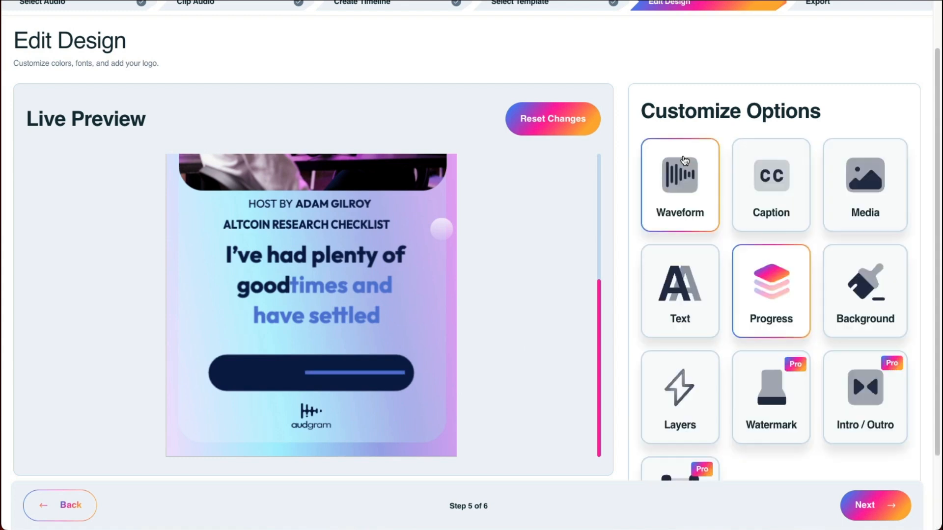
{"action": "left_click", "coordinate": [688, 184]}
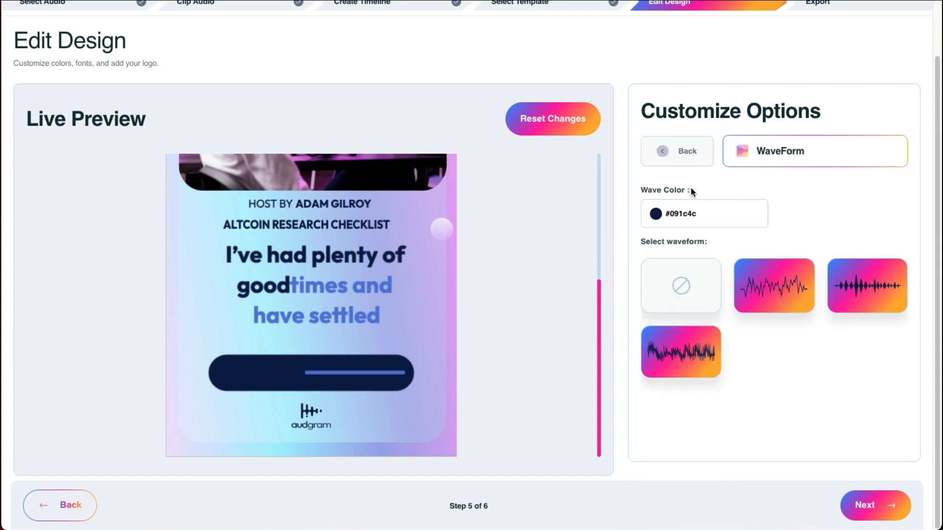
{"action": "left_click", "coordinate": [700, 156]}
Step: Examine the caption settings for main and secondary text color, text font and active captions color
{"action": "left_click", "coordinate": [778, 203]}
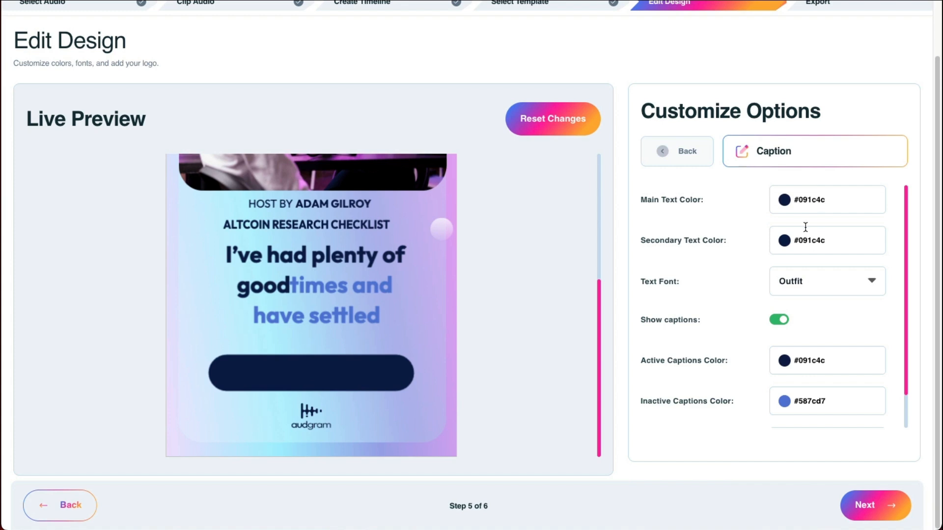
{"action": "scroll", "coordinate": [400, 273], "scroll_direction": "up", "scroll_amount": 1}
{"action": "left_click_drag", "start_coordinate": [661, 199], "coordinate": [687, 200]}
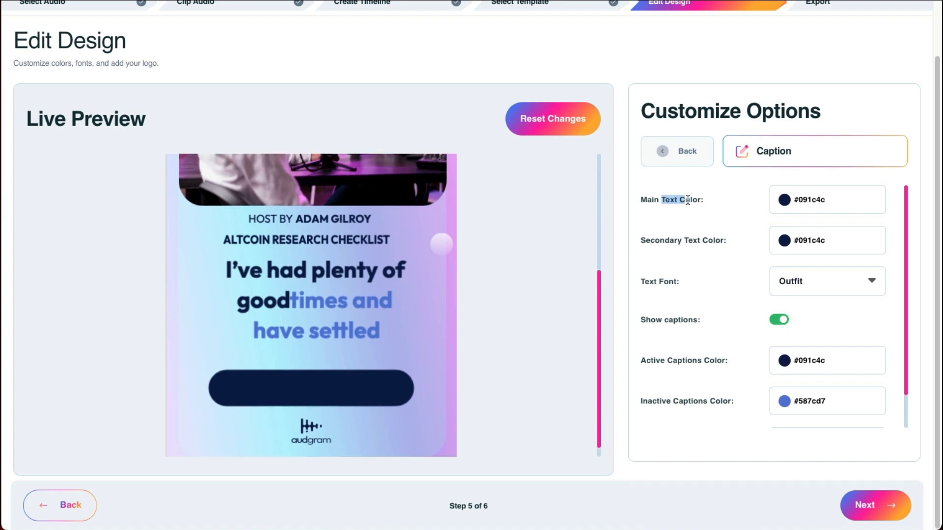
{"action": "left_click_drag", "start_coordinate": [635, 246], "coordinate": [729, 241]}
{"action": "left_click", "coordinate": [684, 281]}
{"action": "left_click_drag", "start_coordinate": [638, 360], "coordinate": [706, 361]}
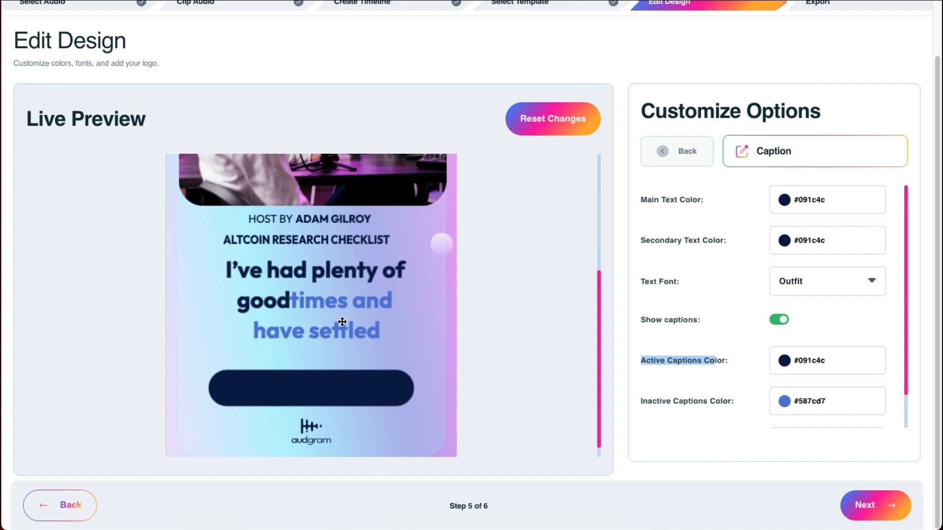
{"action": "left_click", "coordinate": [705, 162]}
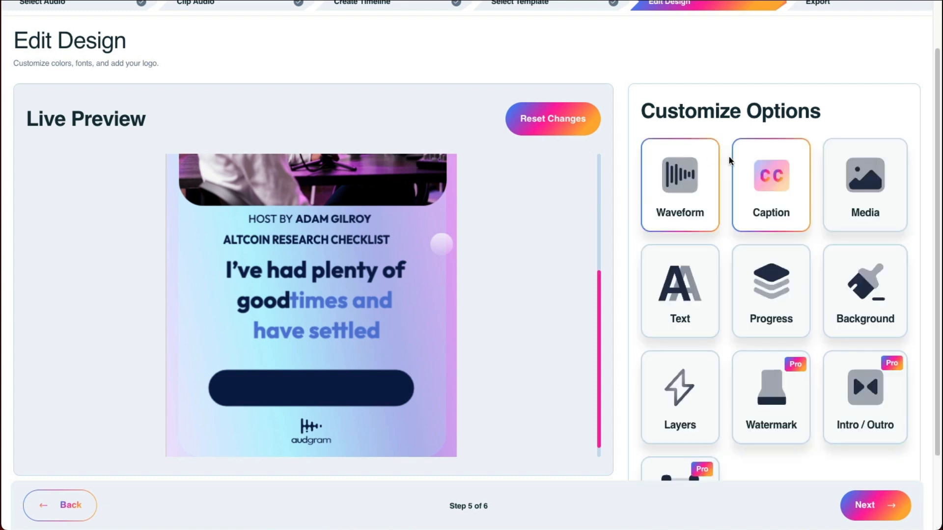
Step: Replace the template's studio photo with the podcast cover JPG from the Desktop and fit the image above the host line
{"action": "left_click", "coordinate": [869, 176]}
{"action": "scroll", "coordinate": [499, 213], "scroll_direction": "up", "scroll_amount": 5}
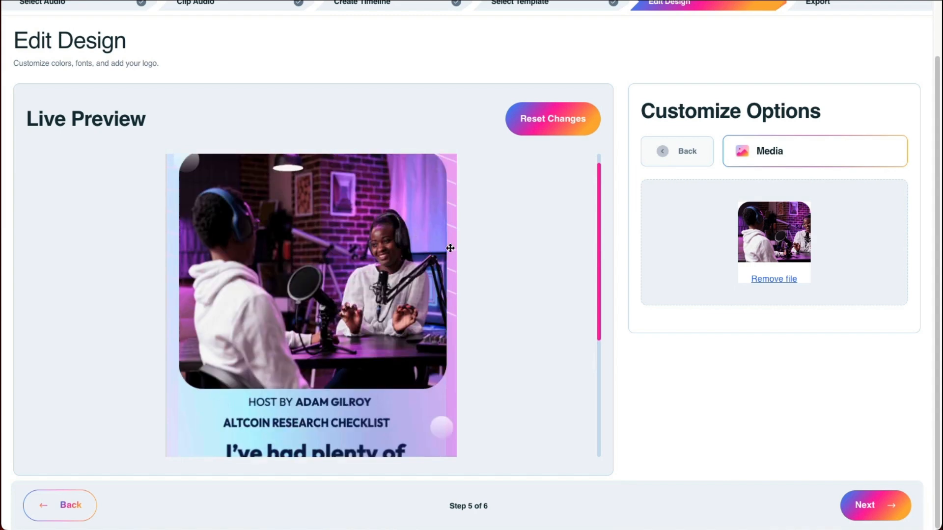
{"action": "left_click", "coordinate": [788, 279]}
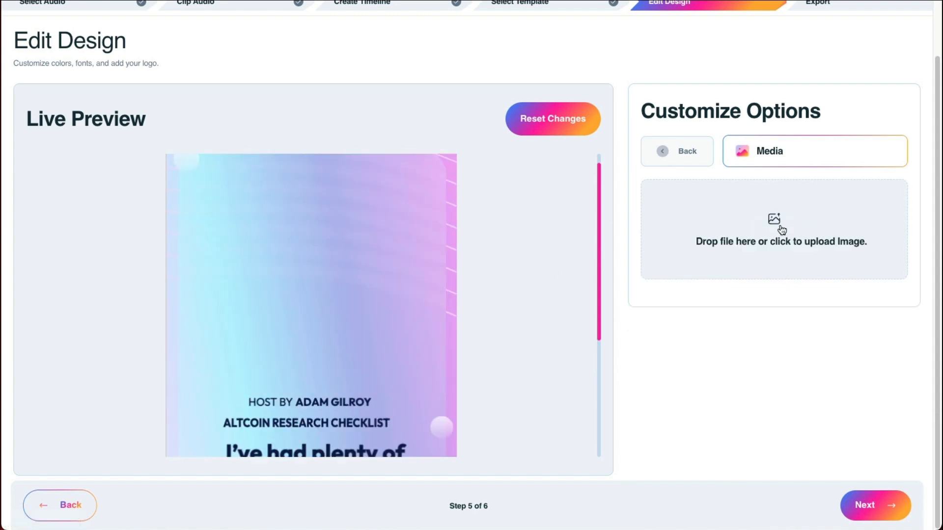
{"action": "left_click", "coordinate": [777, 224]}
{"action": "double_click", "coordinate": [605, 233]}
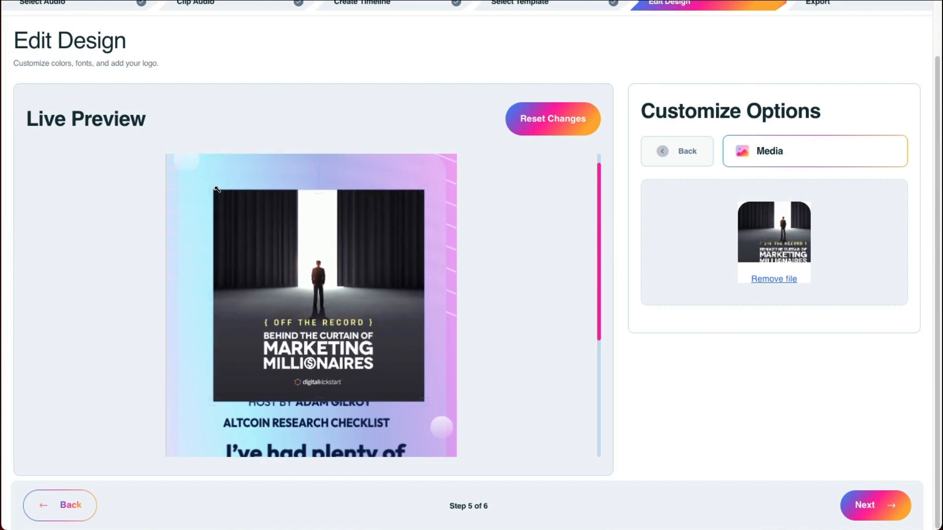
{"action": "left_click_drag", "start_coordinate": [272, 224], "coordinate": [273, 227]}
{"action": "left_click", "coordinate": [677, 151]}
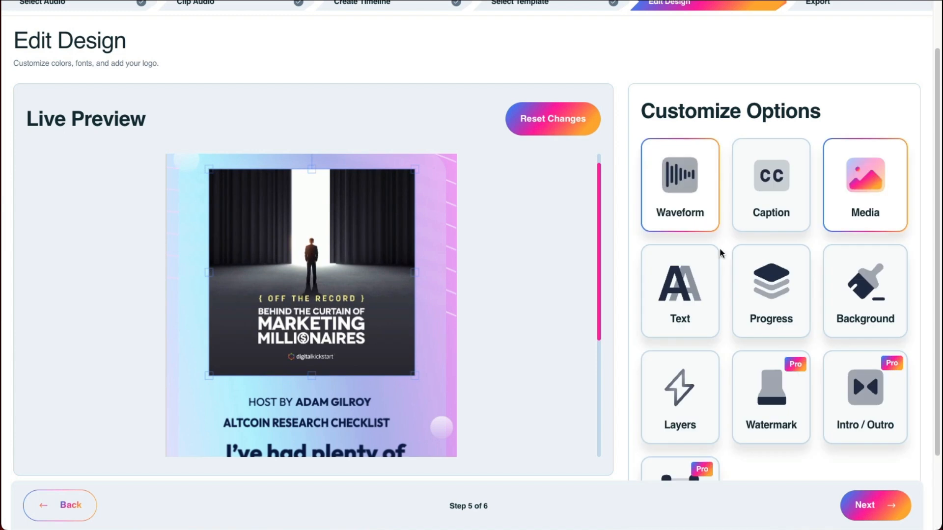
Step: Change the design's secondary text to "Improving Email Open Rates" and return to the customization options
{"action": "scroll", "coordinate": [842, 316], "scroll_direction": "down", "scroll_amount": 1}
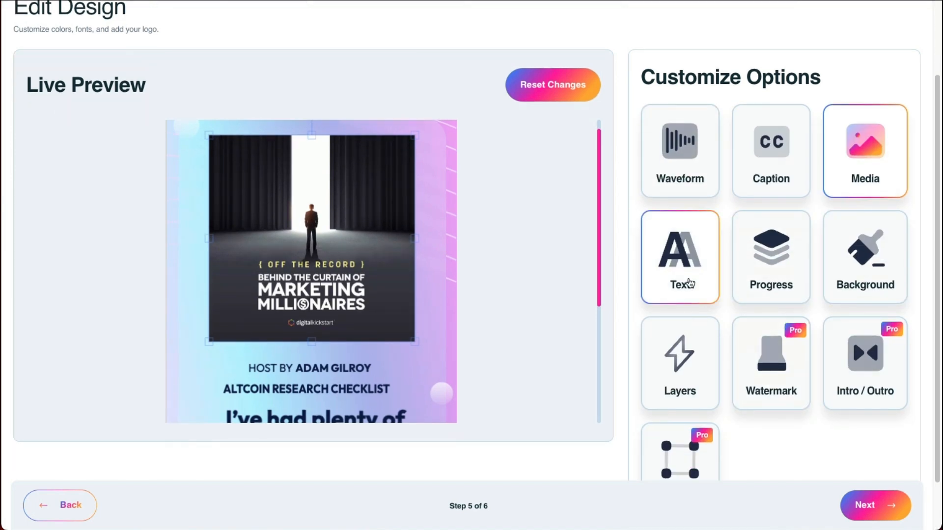
{"action": "left_click", "coordinate": [686, 277]}
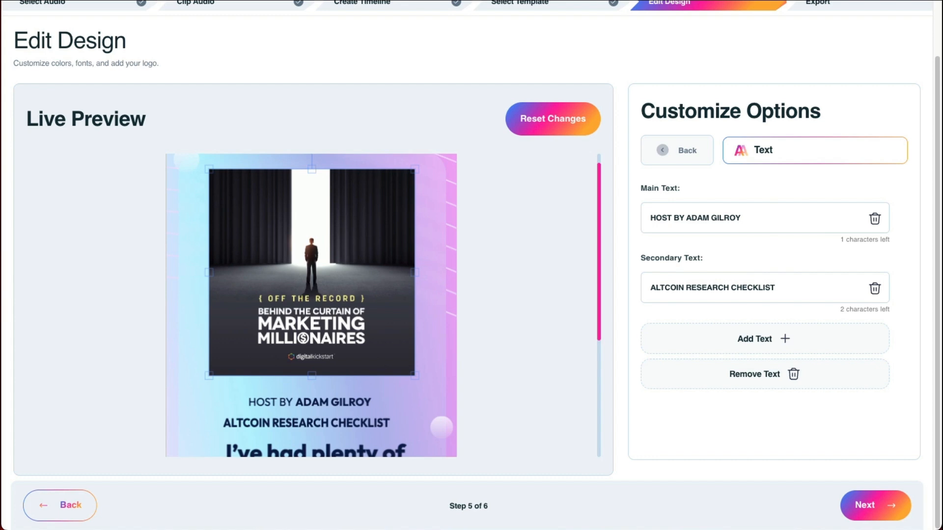
{"action": "left_click_drag", "start_coordinate": [770, 287], "coordinate": [653, 285]}
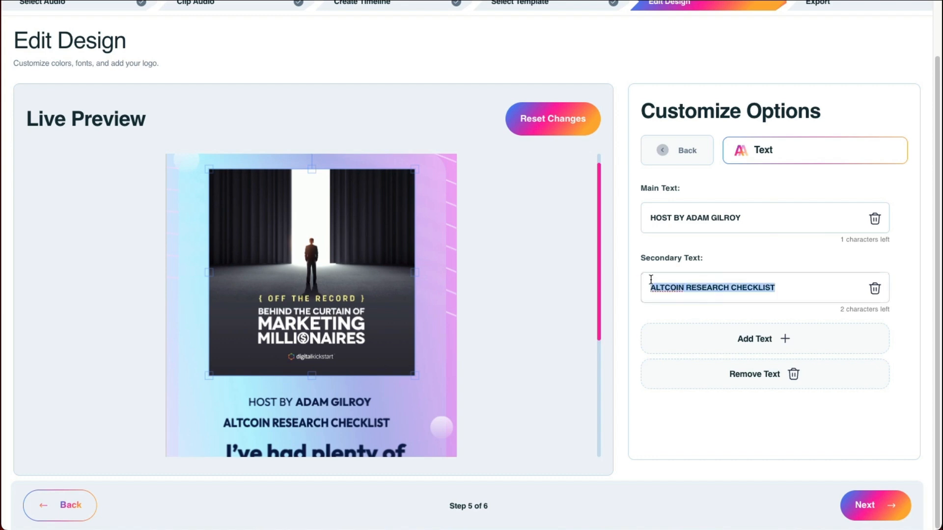
{"action": "type", "text": "Improving Email Open Rates"}
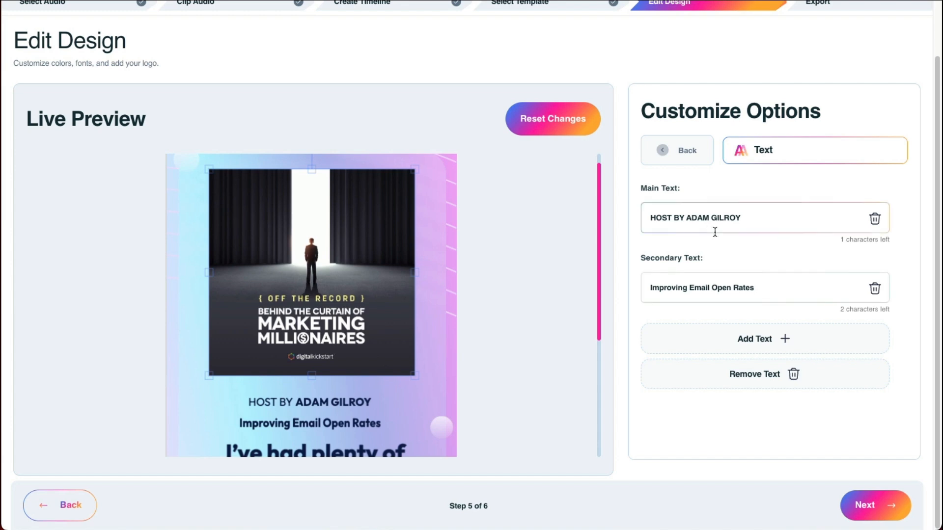
{"action": "left_click", "coordinate": [701, 163]}
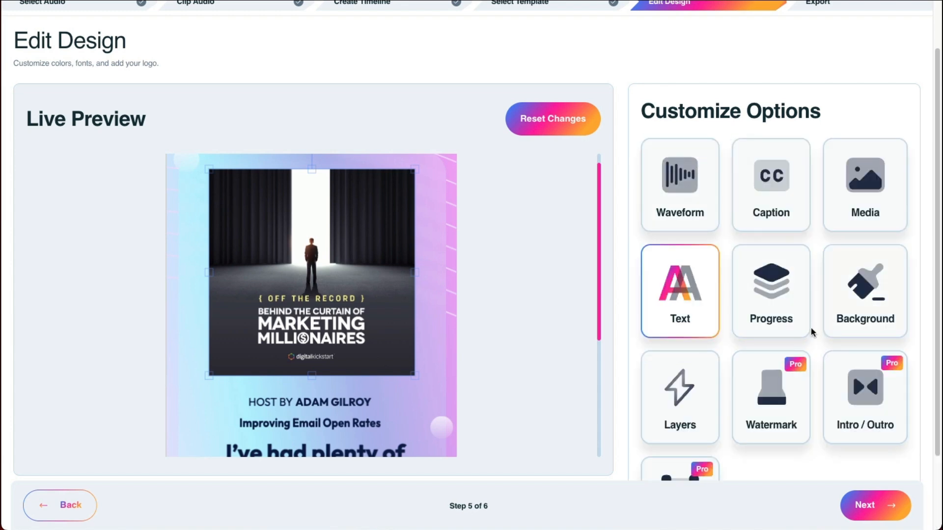
Step: Examine the design's layer list and the background image and color options
{"action": "scroll", "coordinate": [808, 328], "scroll_direction": "down", "scroll_amount": 2}
{"action": "left_click", "coordinate": [716, 346]}
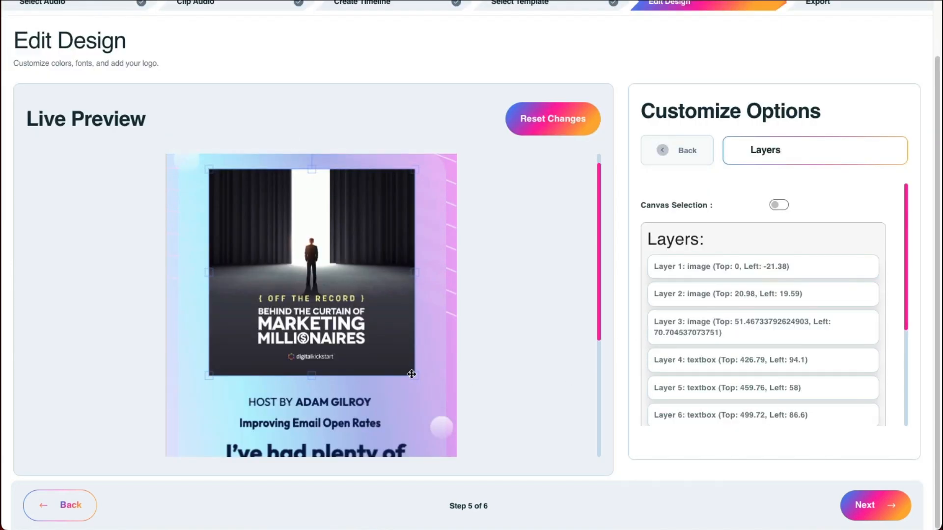
{"action": "scroll", "coordinate": [393, 388], "scroll_direction": "down", "scroll_amount": 2}
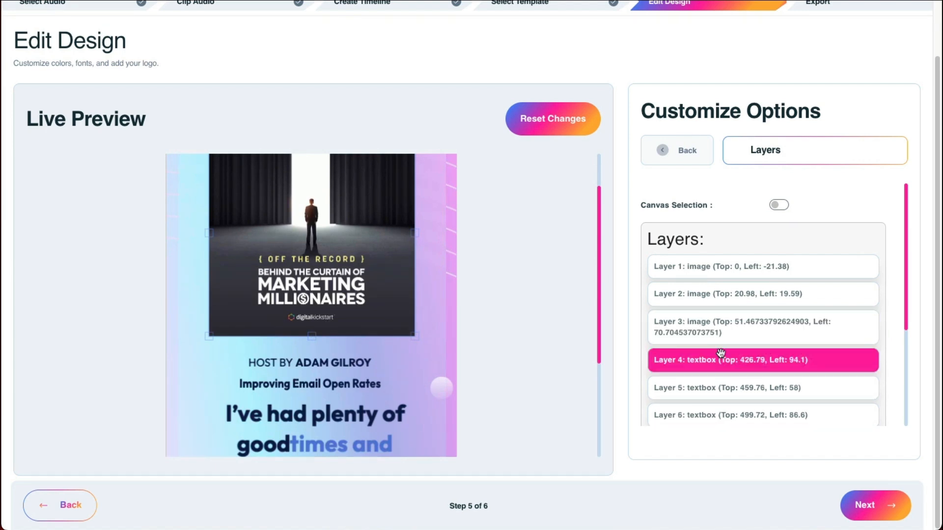
{"action": "scroll", "coordinate": [757, 305], "scroll_direction": "down", "scroll_amount": 1}
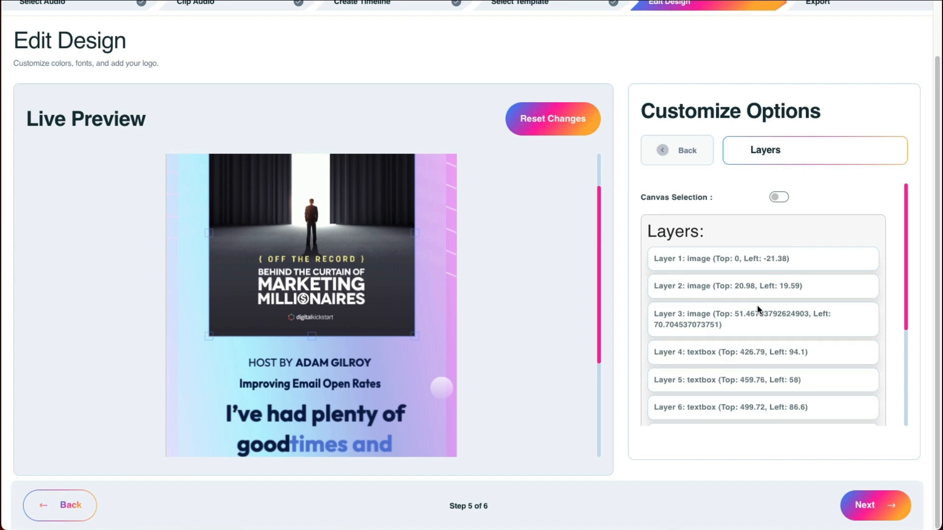
{"action": "scroll", "coordinate": [758, 305], "scroll_direction": "down", "scroll_amount": 5}
{"action": "scroll", "coordinate": [758, 306], "scroll_direction": "up", "scroll_amount": 6}
{"action": "left_click", "coordinate": [702, 160]}
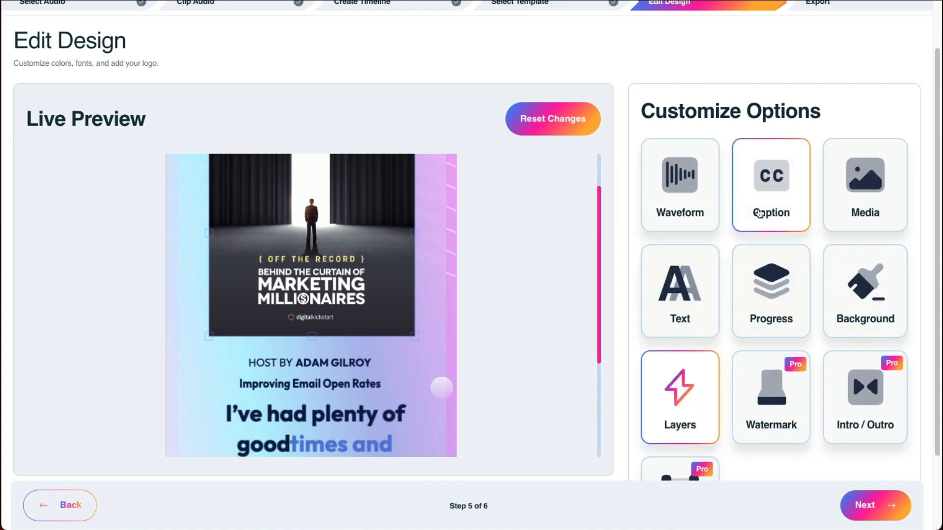
{"action": "left_click", "coordinate": [867, 302]}
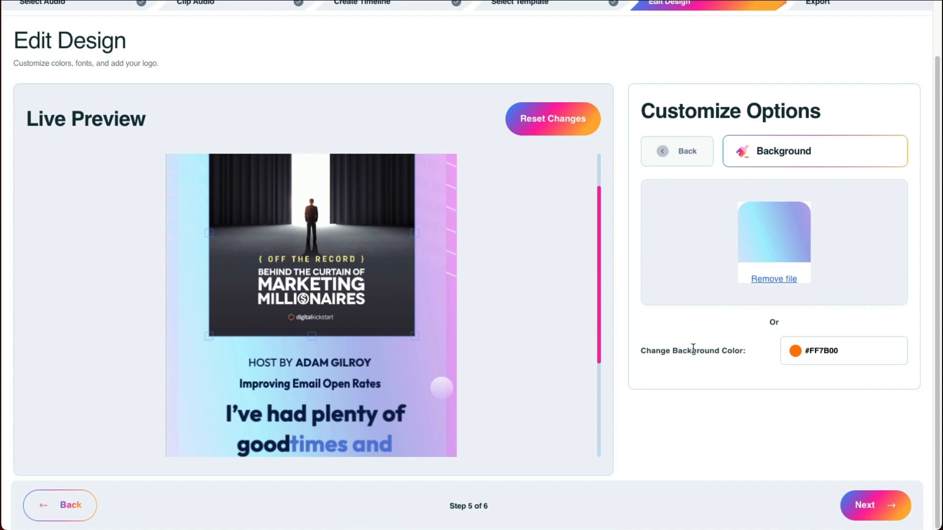
{"action": "left_click", "coordinate": [671, 162]}
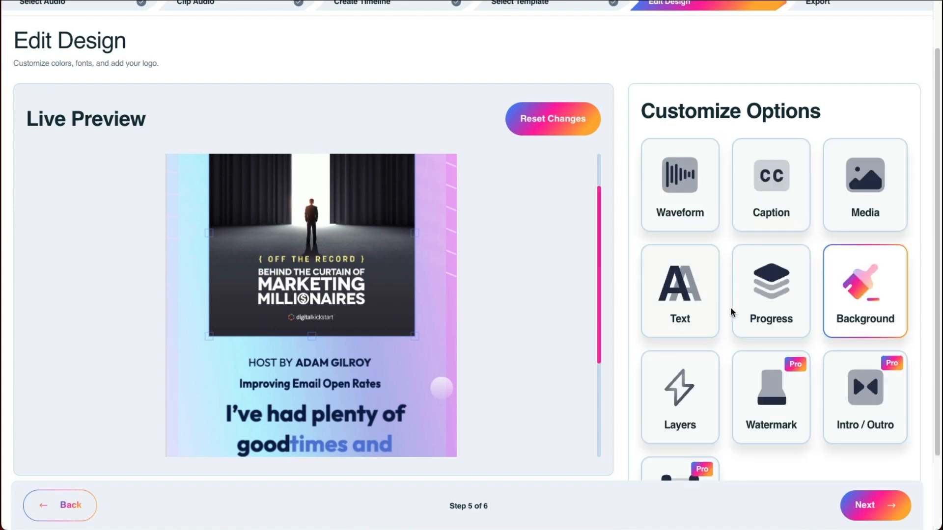
Step: Upload intro.mp4 as the intro video and outro.mp4 as the outro video of the audiogram
{"action": "scroll", "coordinate": [860, 401], "scroll_direction": "down", "scroll_amount": 2}
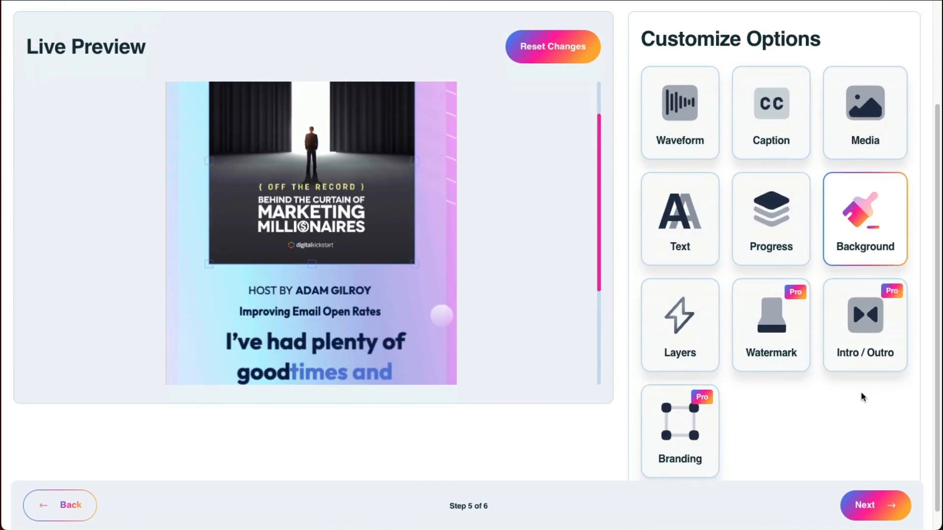
{"action": "left_click", "coordinate": [858, 323]}
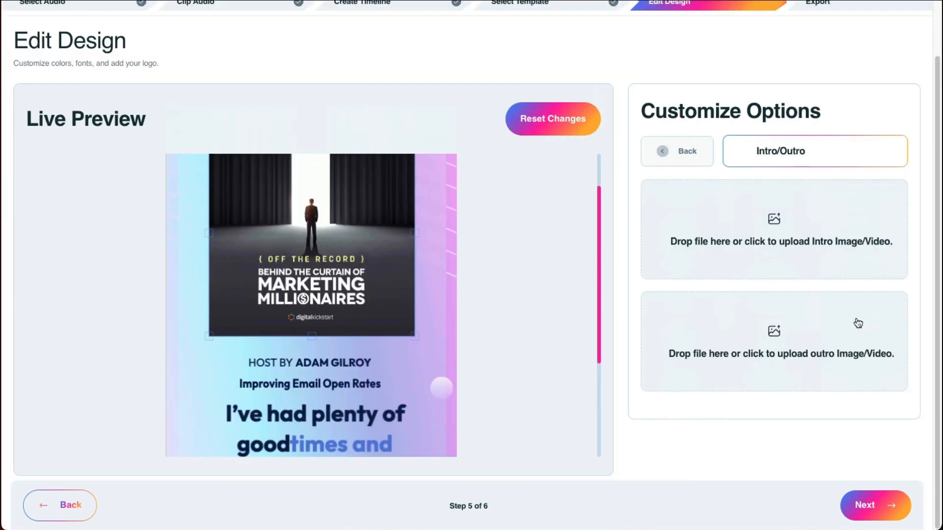
{"action": "left_click", "coordinate": [816, 247]}
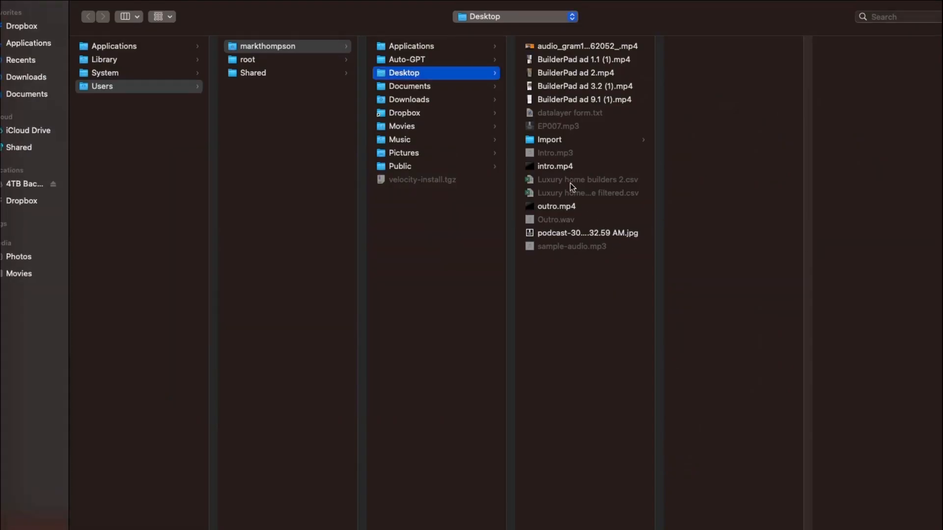
{"action": "double_click", "coordinate": [574, 166]}
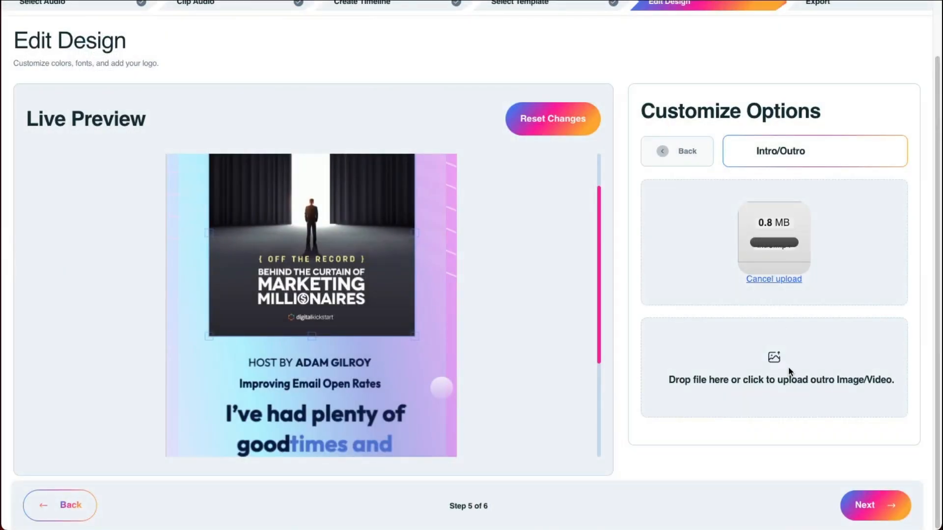
{"action": "left_click", "coordinate": [788, 371]}
{"action": "double_click", "coordinate": [570, 263]}
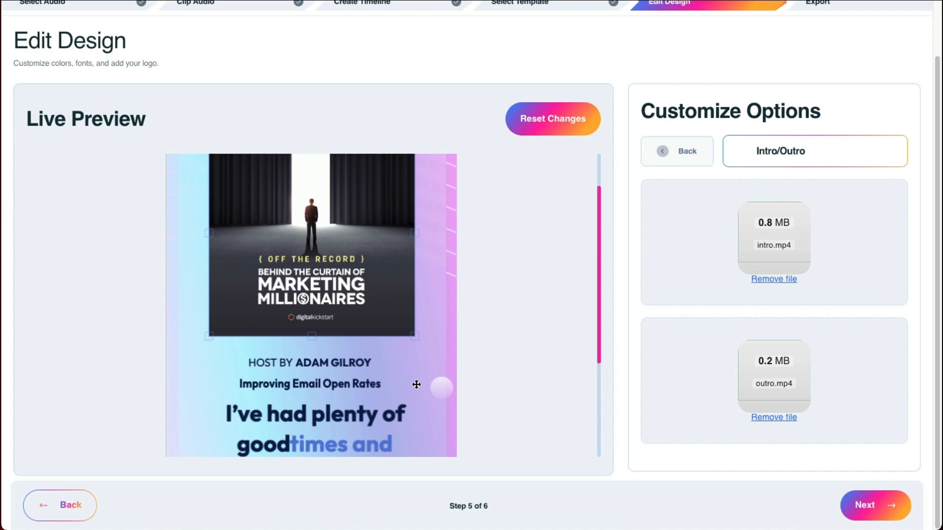
Step: Check the finished design in the live preview, proceed to the export stage and export the audiogram
{"action": "scroll", "coordinate": [417, 385], "scroll_direction": "down", "scroll_amount": 5}
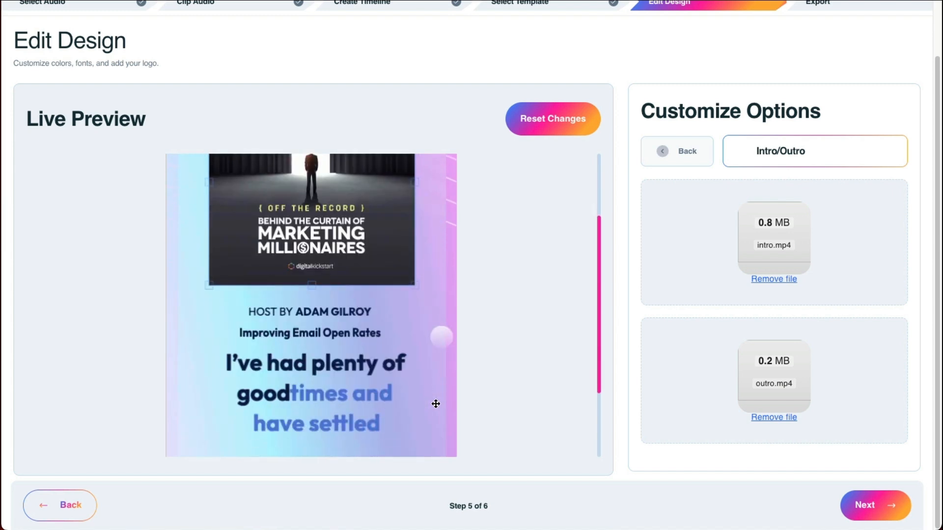
{"action": "scroll", "coordinate": [436, 404], "scroll_direction": "up", "scroll_amount": 5}
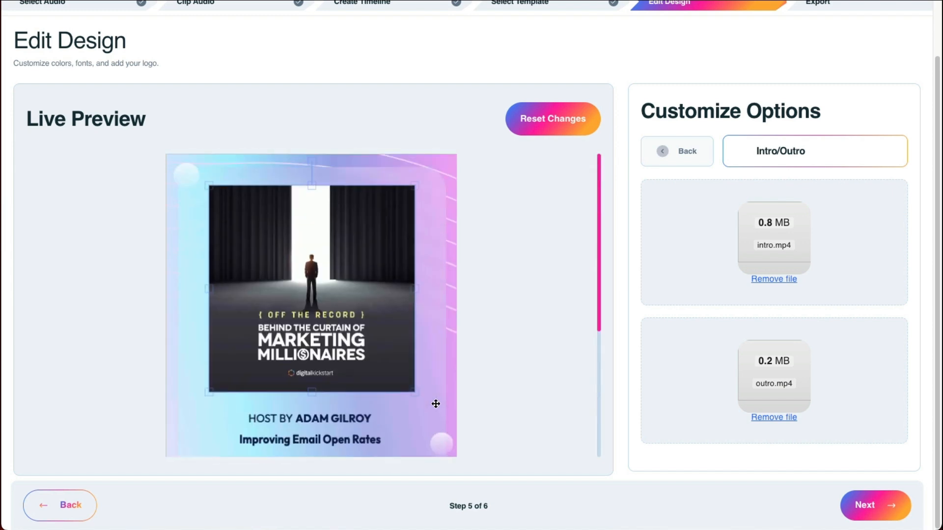
{"action": "scroll", "coordinate": [436, 404], "scroll_direction": "up", "scroll_amount": 2}
{"action": "scroll", "coordinate": [279, 265], "scroll_direction": "down", "scroll_amount": 3}
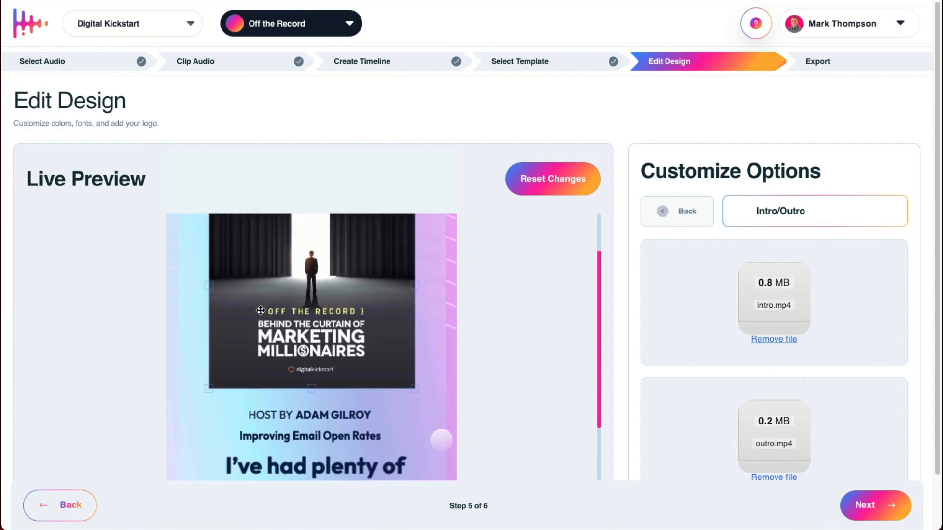
{"action": "scroll", "coordinate": [344, 365], "scroll_direction": "down", "scroll_amount": 2}
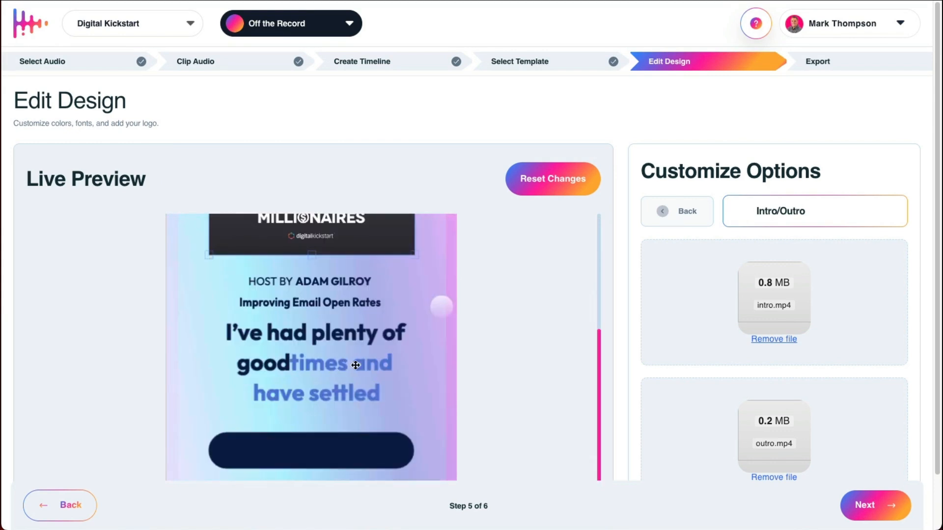
{"action": "left_click", "coordinate": [861, 507]}
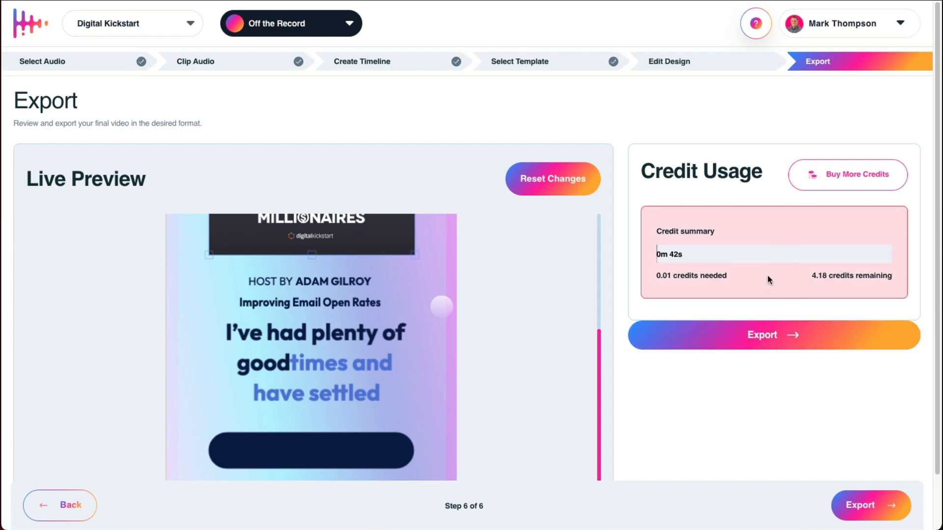
{"action": "left_click", "coordinate": [799, 341]}
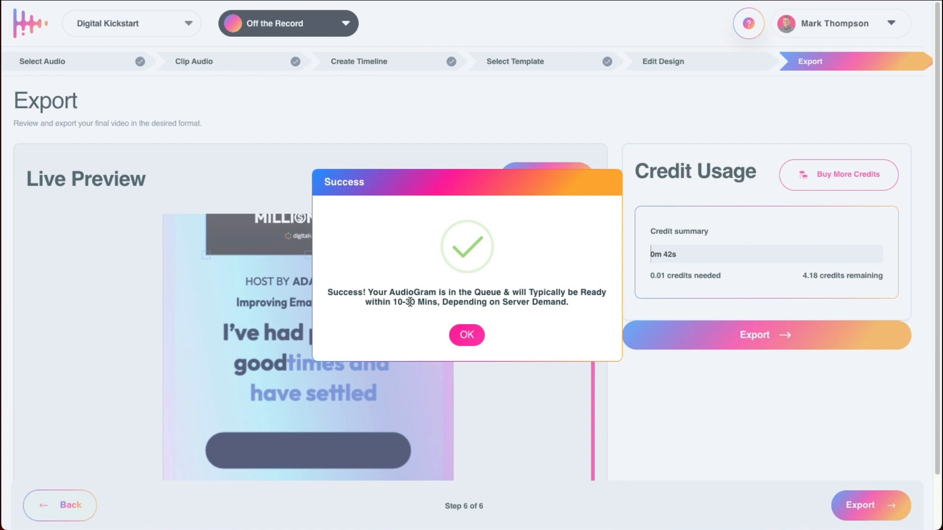
{"action": "left_click", "coordinate": [464, 334]}
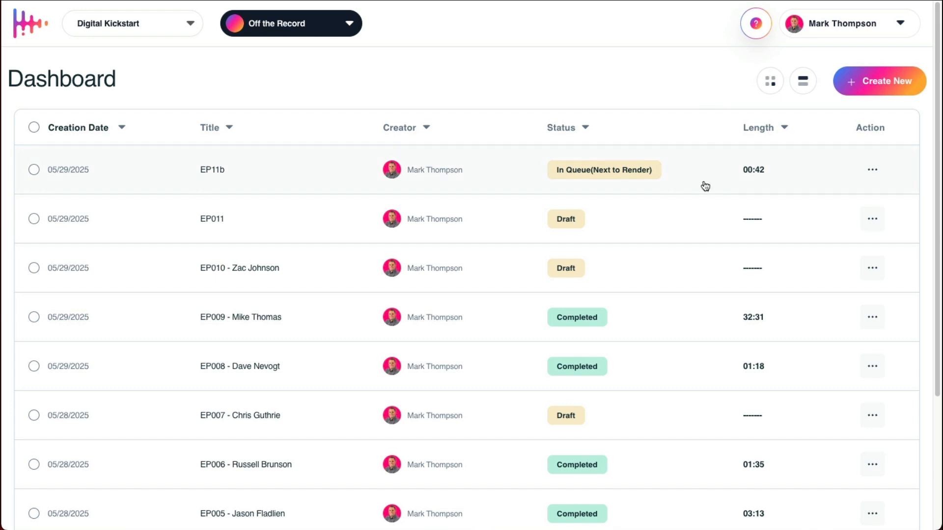
Step: Open the cloned voices list, start creating a new voice and enter the speaker's name and role as the voice name
{"action": "left_click", "coordinate": [834, 34]}
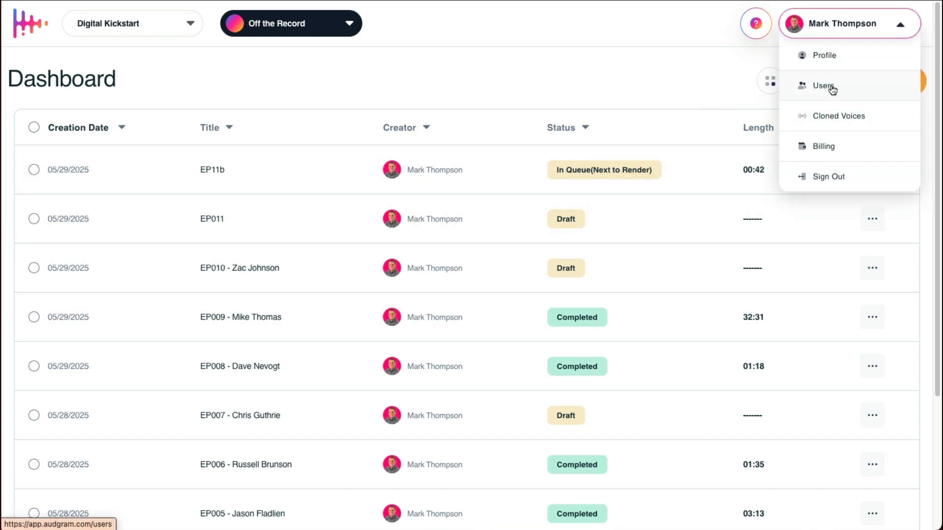
{"action": "left_click", "coordinate": [835, 116]}
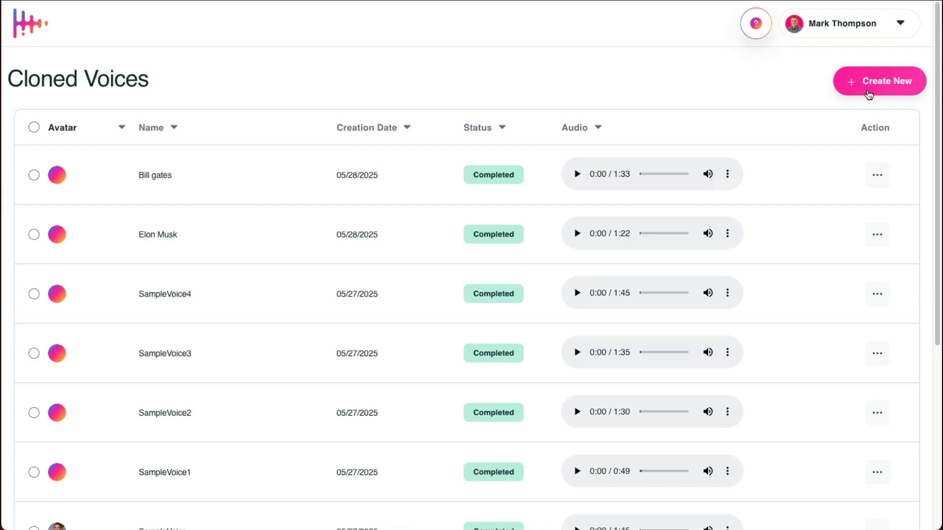
{"action": "left_click", "coordinate": [868, 92]}
{"action": "left_click", "coordinate": [519, 89]}
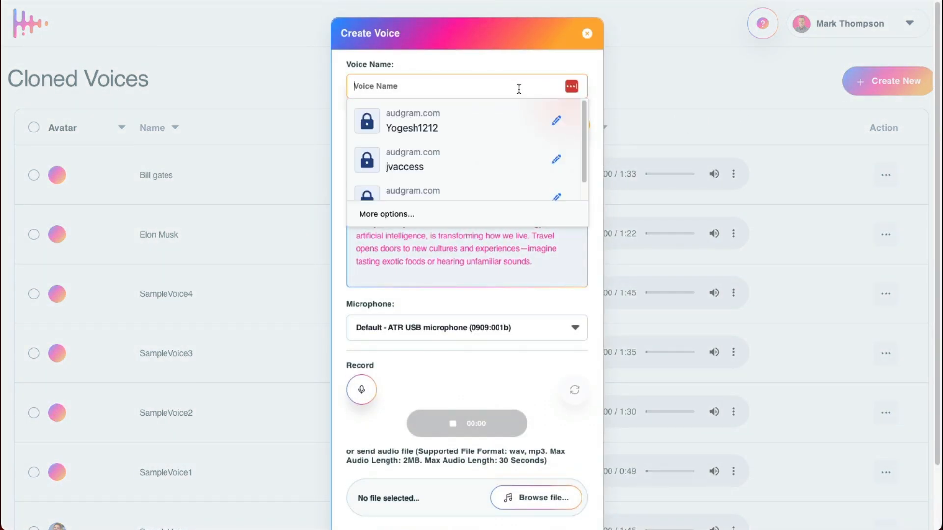
{"action": "type", "text": "John (CEO"}
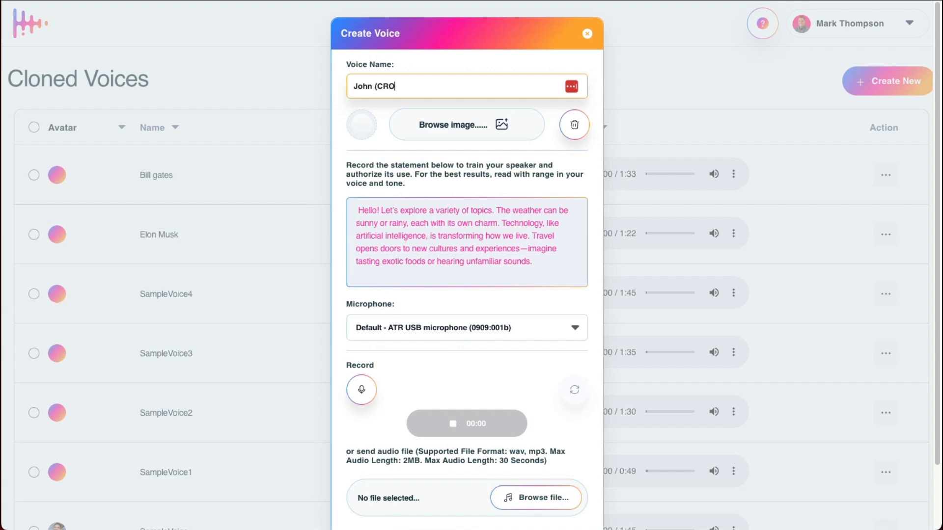
{"action": "type", "text": ")"}
Step: Examine the new voice form's training statement, microphone, recording and audio file options, and close it without adding the voice
{"action": "scroll", "coordinate": [421, 202], "scroll_direction": "down", "scroll_amount": 1}
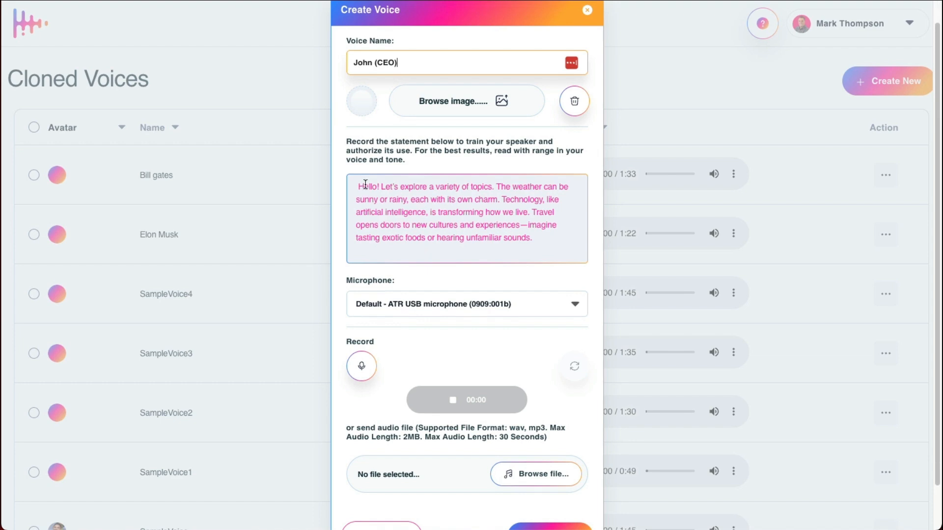
{"action": "left_click_drag", "start_coordinate": [363, 186], "coordinate": [540, 231]}
{"action": "left_click", "coordinate": [543, 234]}
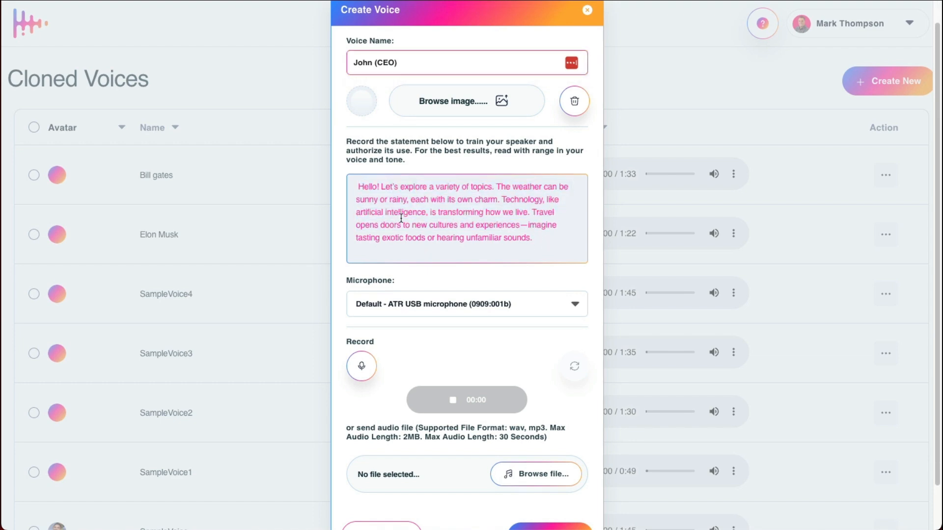
{"action": "scroll", "coordinate": [436, 285], "scroll_direction": "down", "scroll_amount": 2}
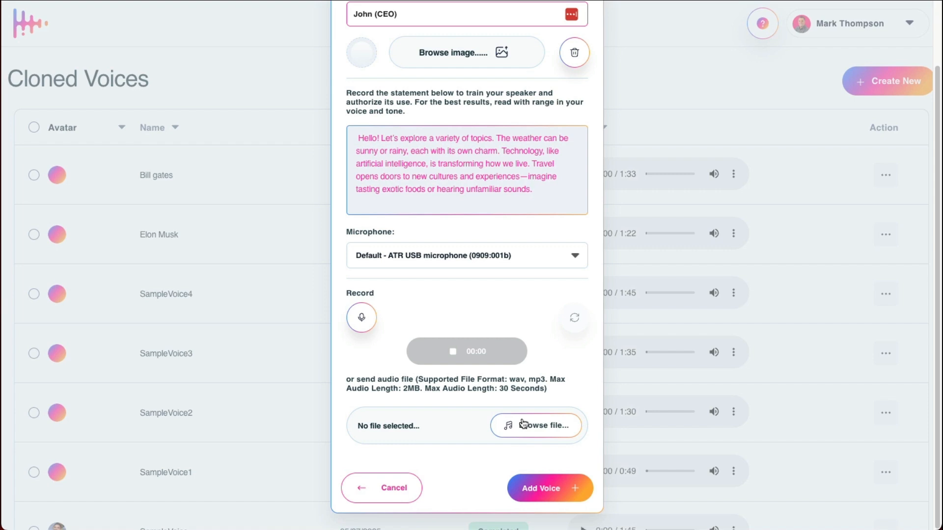
{"action": "scroll", "coordinate": [520, 375], "scroll_direction": "up", "scroll_amount": 2}
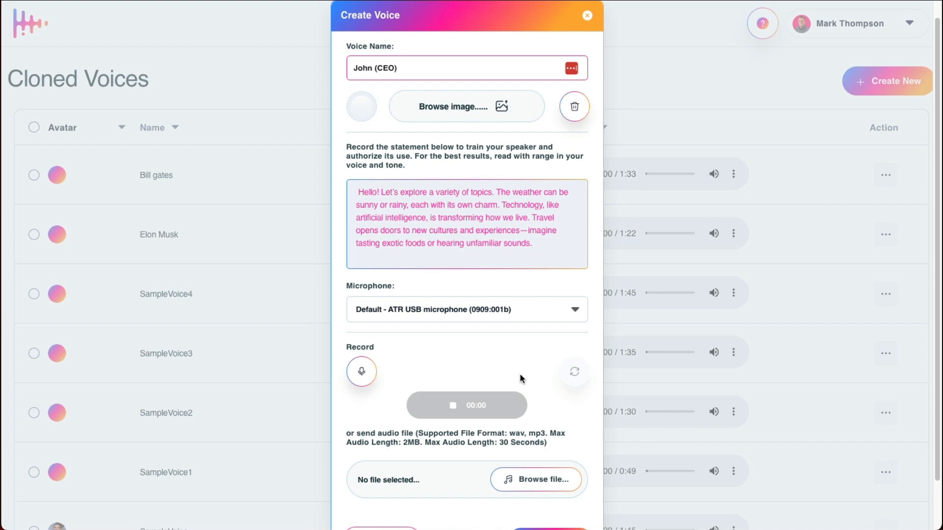
{"action": "scroll", "coordinate": [519, 372], "scroll_direction": "up", "scroll_amount": 1}
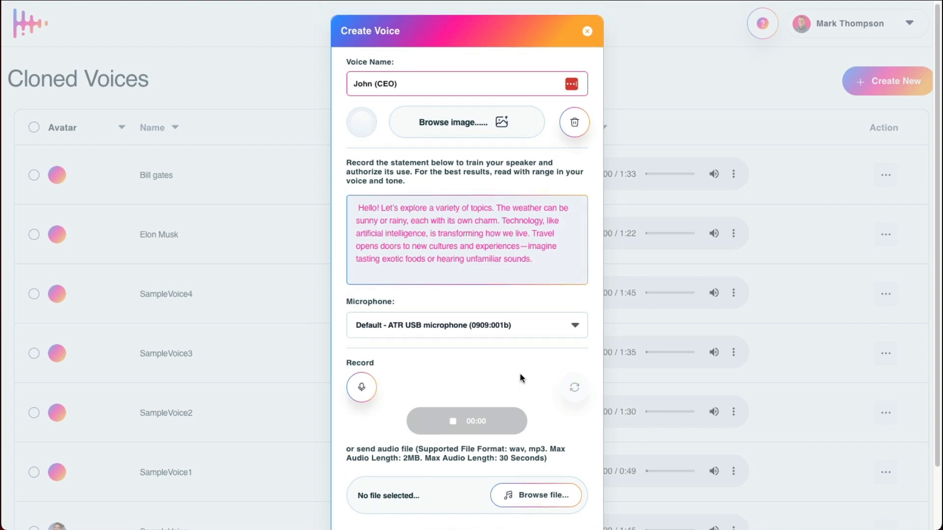
{"action": "left_click", "coordinate": [589, 33]}
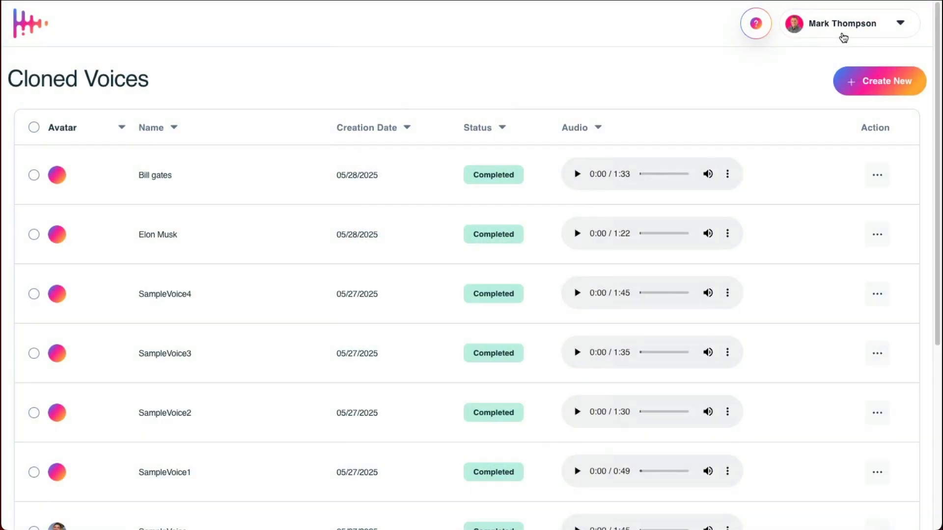
Step: Play a short part of the Elon Musk and Bill gates cloned voice samples, pausing each one
{"action": "left_click", "coordinate": [844, 35]}
{"action": "left_click", "coordinate": [577, 234]}
{"action": "left_click", "coordinate": [578, 236]}
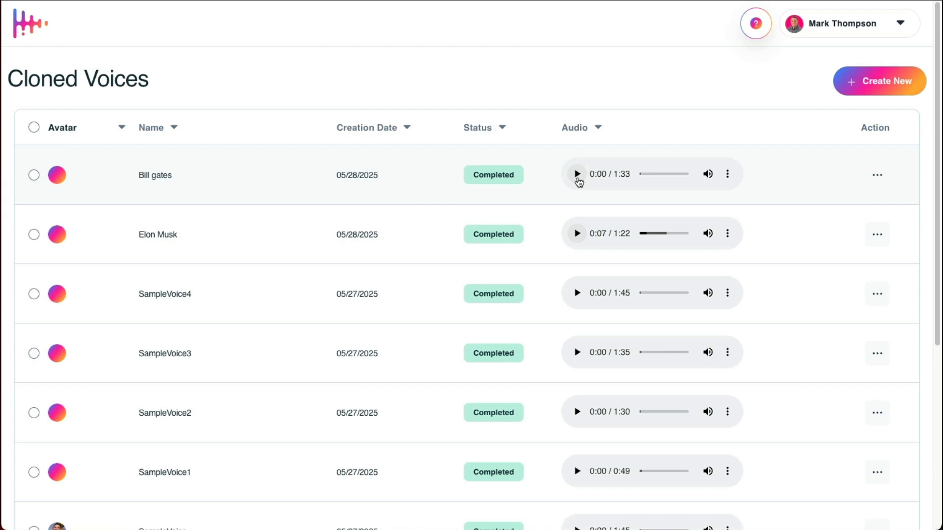
{"action": "left_click", "coordinate": [578, 175]}
{"action": "left_click", "coordinate": [577, 175]}
Step: Examine the role and workspace options for inviting a new user to the account, and close the invitation without adding anyone
{"action": "left_click", "coordinate": [844, 31]}
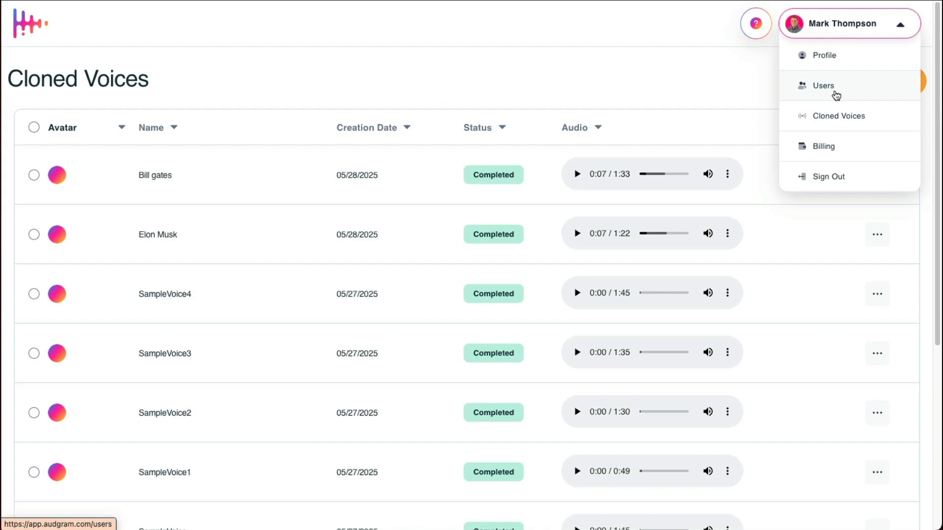
{"action": "left_click", "coordinate": [836, 93]}
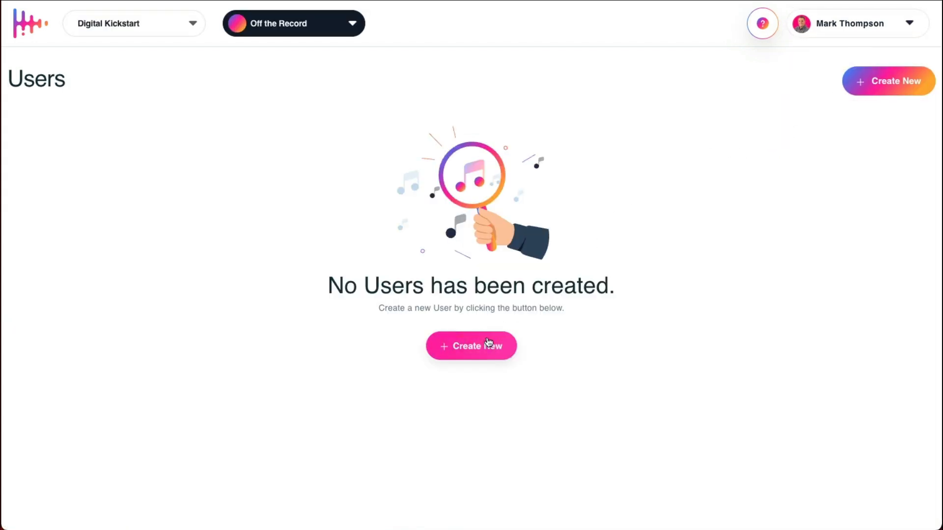
{"action": "left_click", "coordinate": [897, 93]}
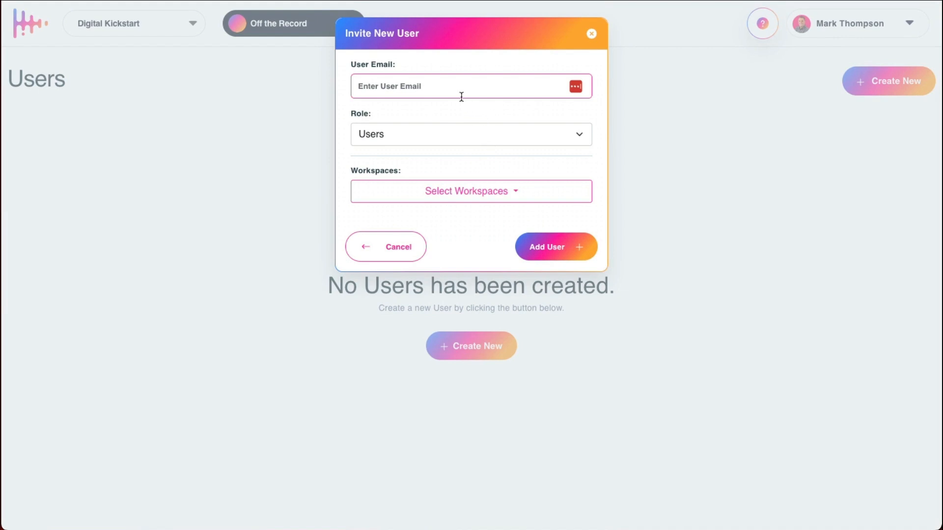
{"action": "left_click", "coordinate": [437, 139]}
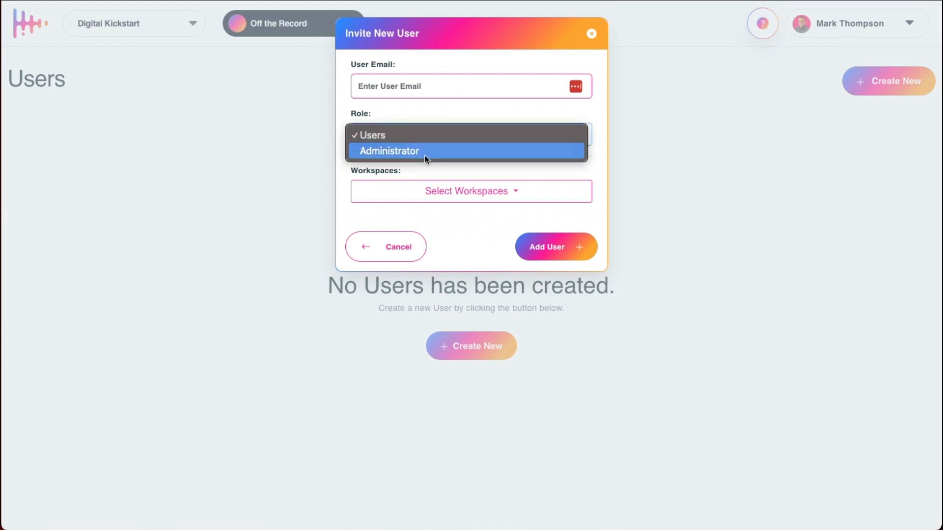
{"action": "left_click", "coordinate": [444, 122]}
{"action": "left_click", "coordinate": [471, 190]}
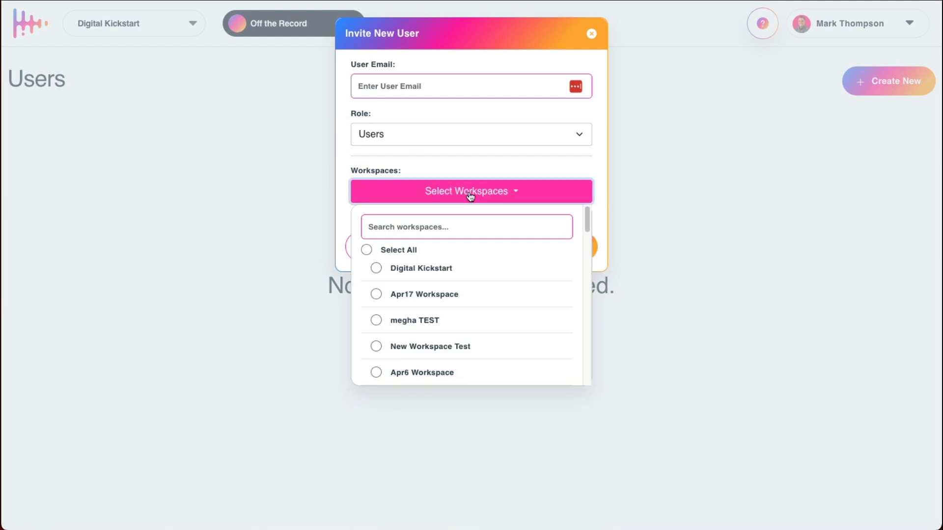
{"action": "left_click", "coordinate": [447, 164]}
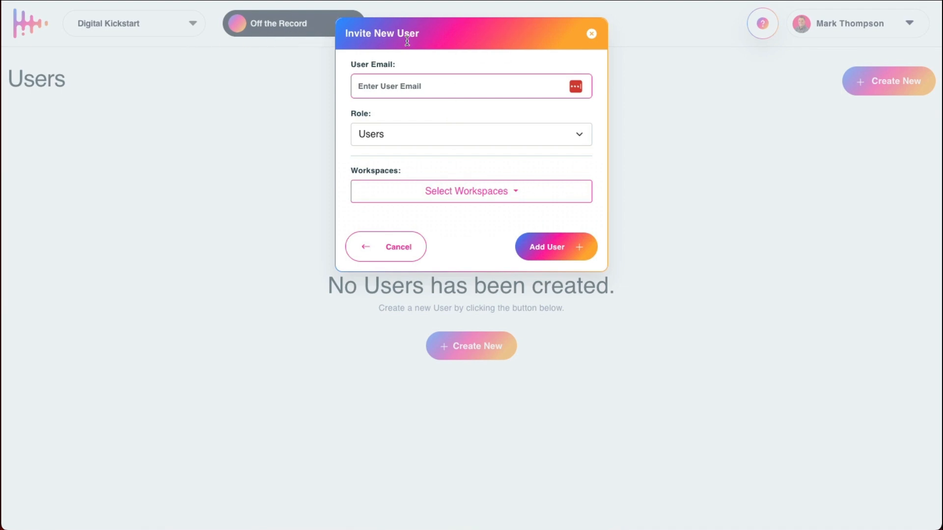
{"action": "left_click", "coordinate": [591, 34]}
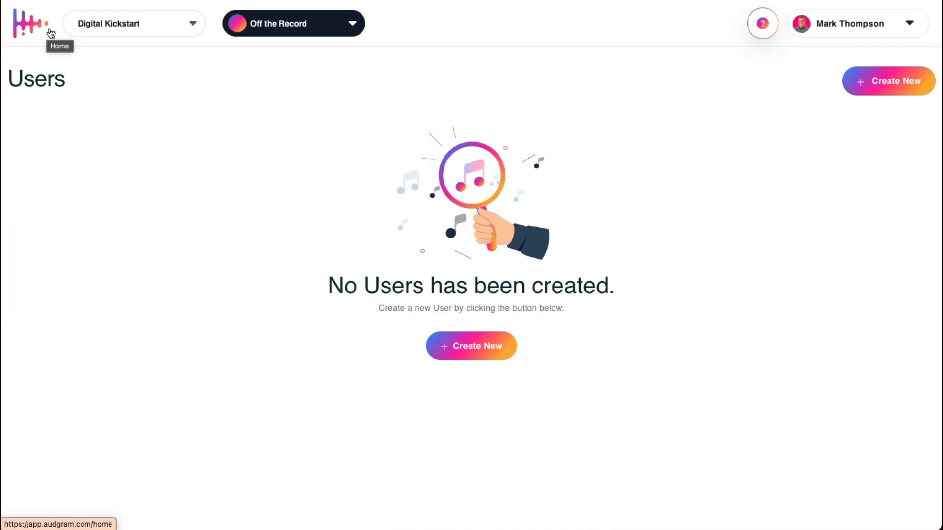
Step: Return to the dashboard and download the completed EP11b audiogram
{"action": "left_click", "coordinate": [43, 27]}
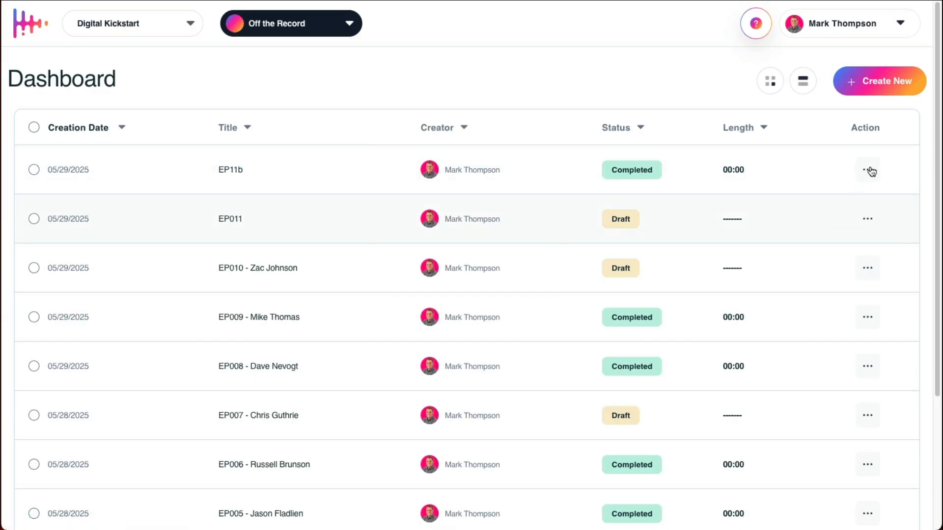
{"action": "left_click", "coordinate": [872, 171]}
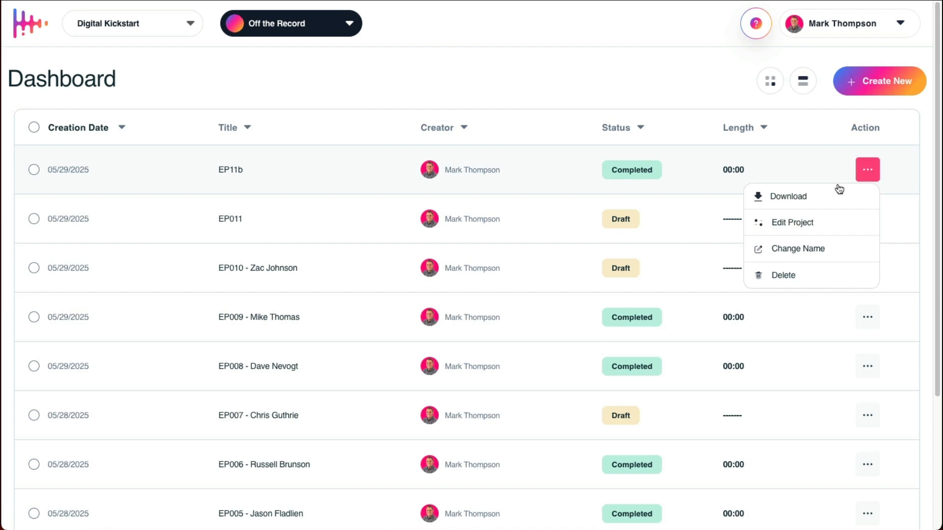
{"action": "left_click", "coordinate": [819, 200]}
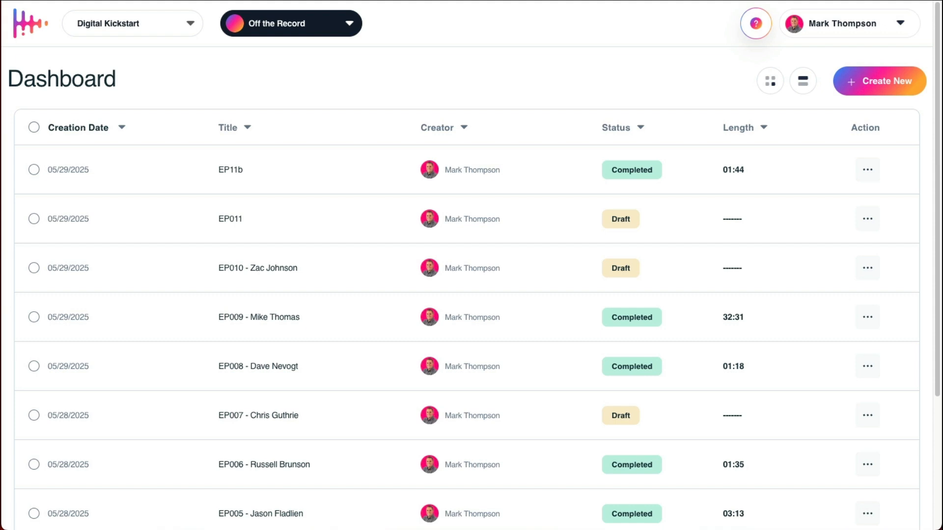
Step: Bring the downloaded audiogram video into view, play part of it, pause it and move its window out of view
{"action": "left_click_drag", "start_coordinate": [1, 21], "coordinate": [528, 13]}
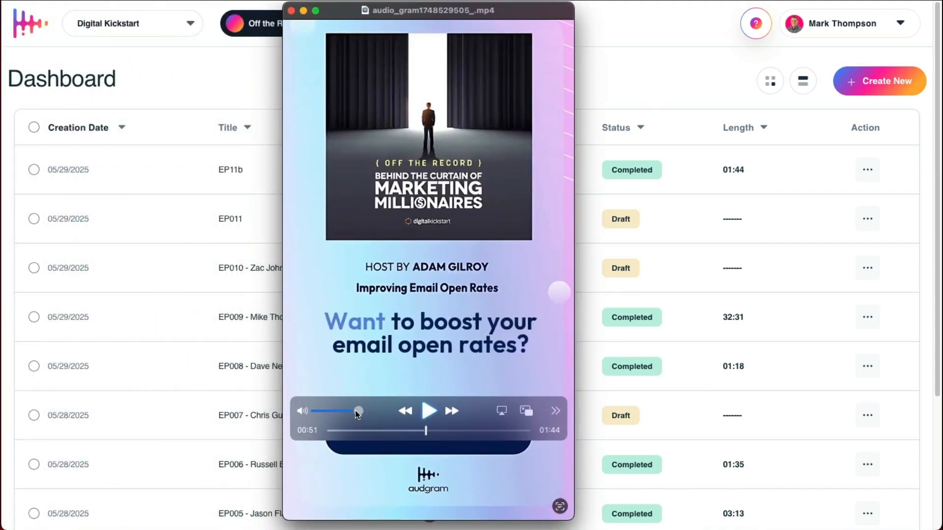
{"action": "left_click", "coordinate": [429, 413]}
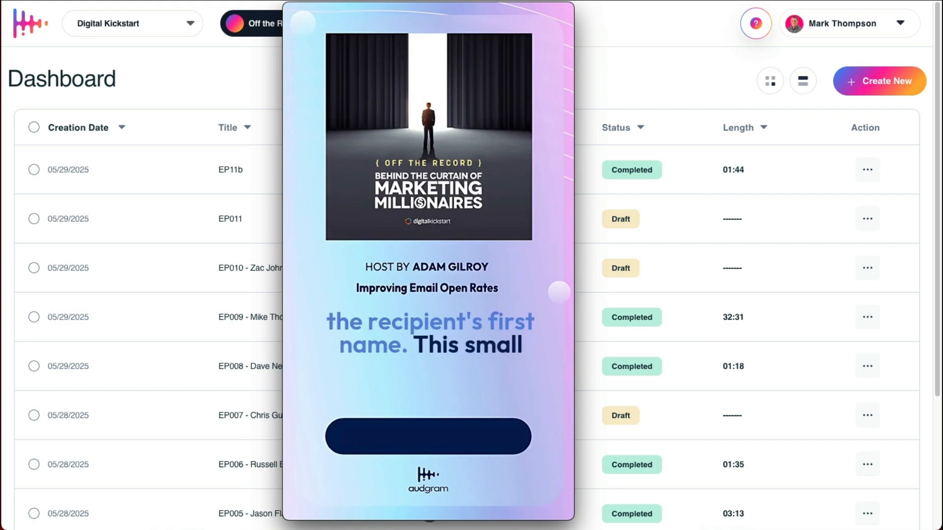
{"action": "left_click", "coordinate": [428, 409]}
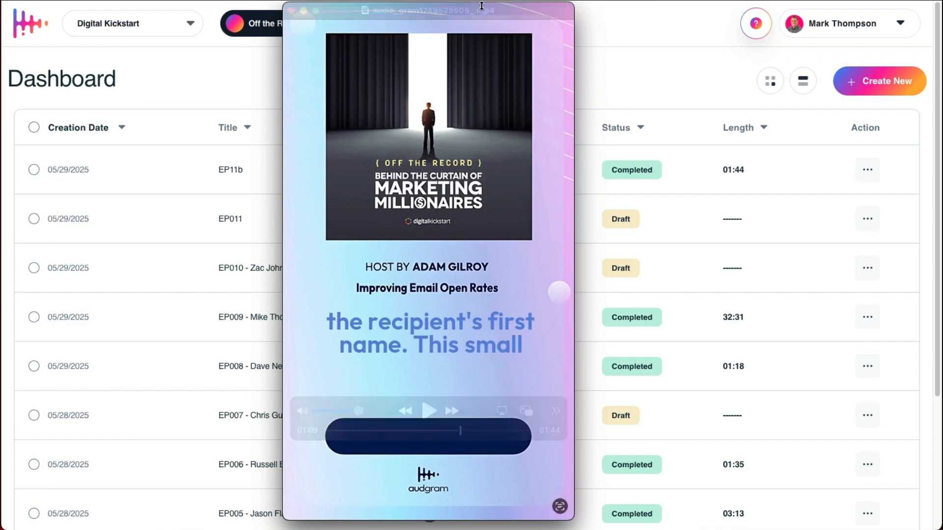
{"action": "left_click_drag", "start_coordinate": [487, 7], "coordinate": [942, 22]}
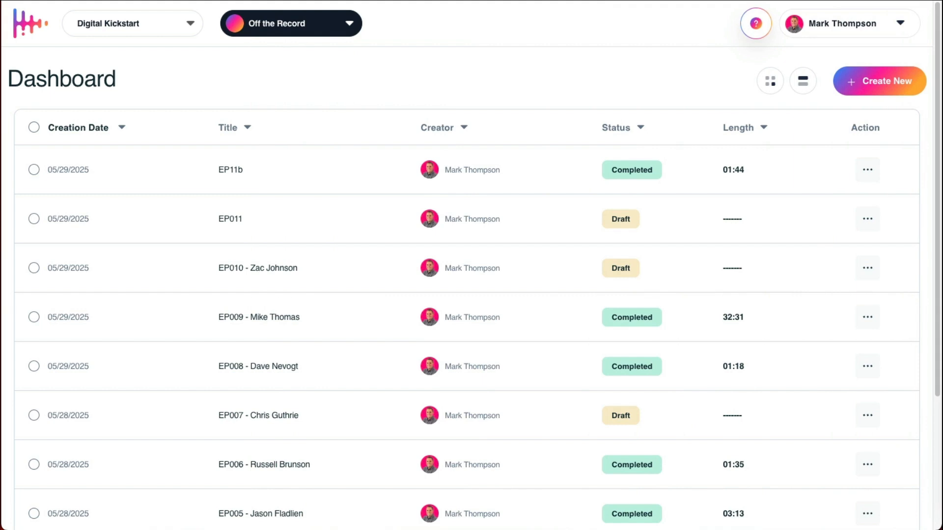